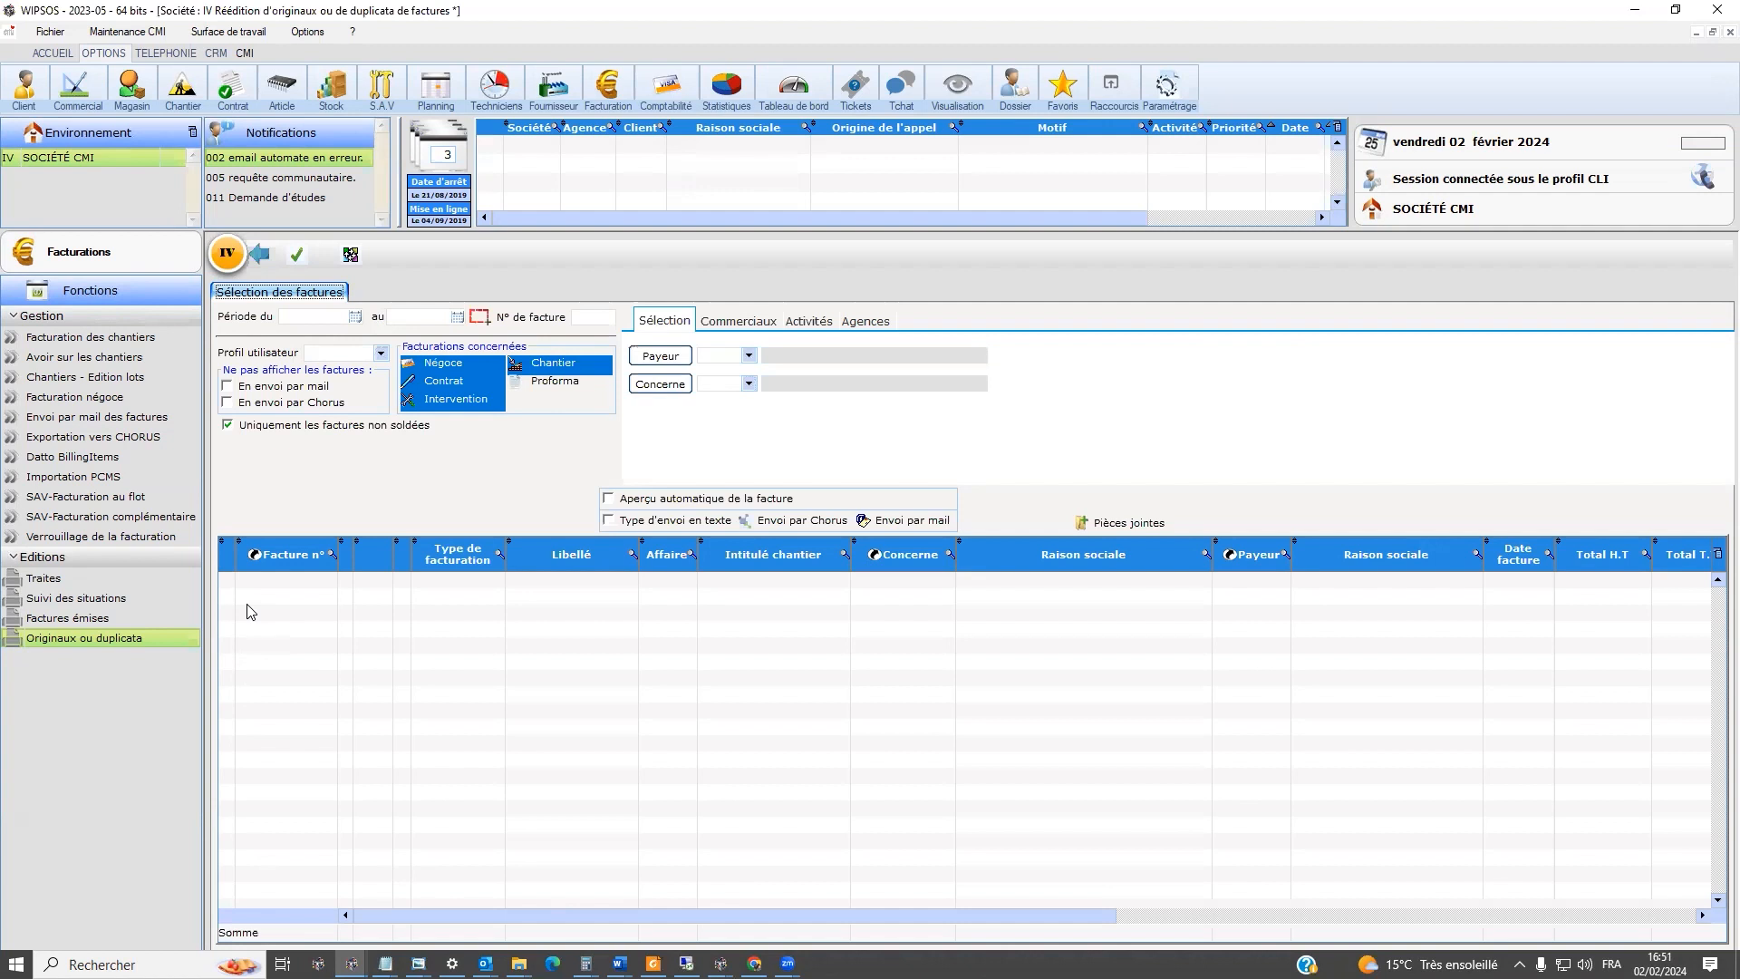
Step: Set the invoice selection period to the current year (Année en cours)
left_click(480, 321)
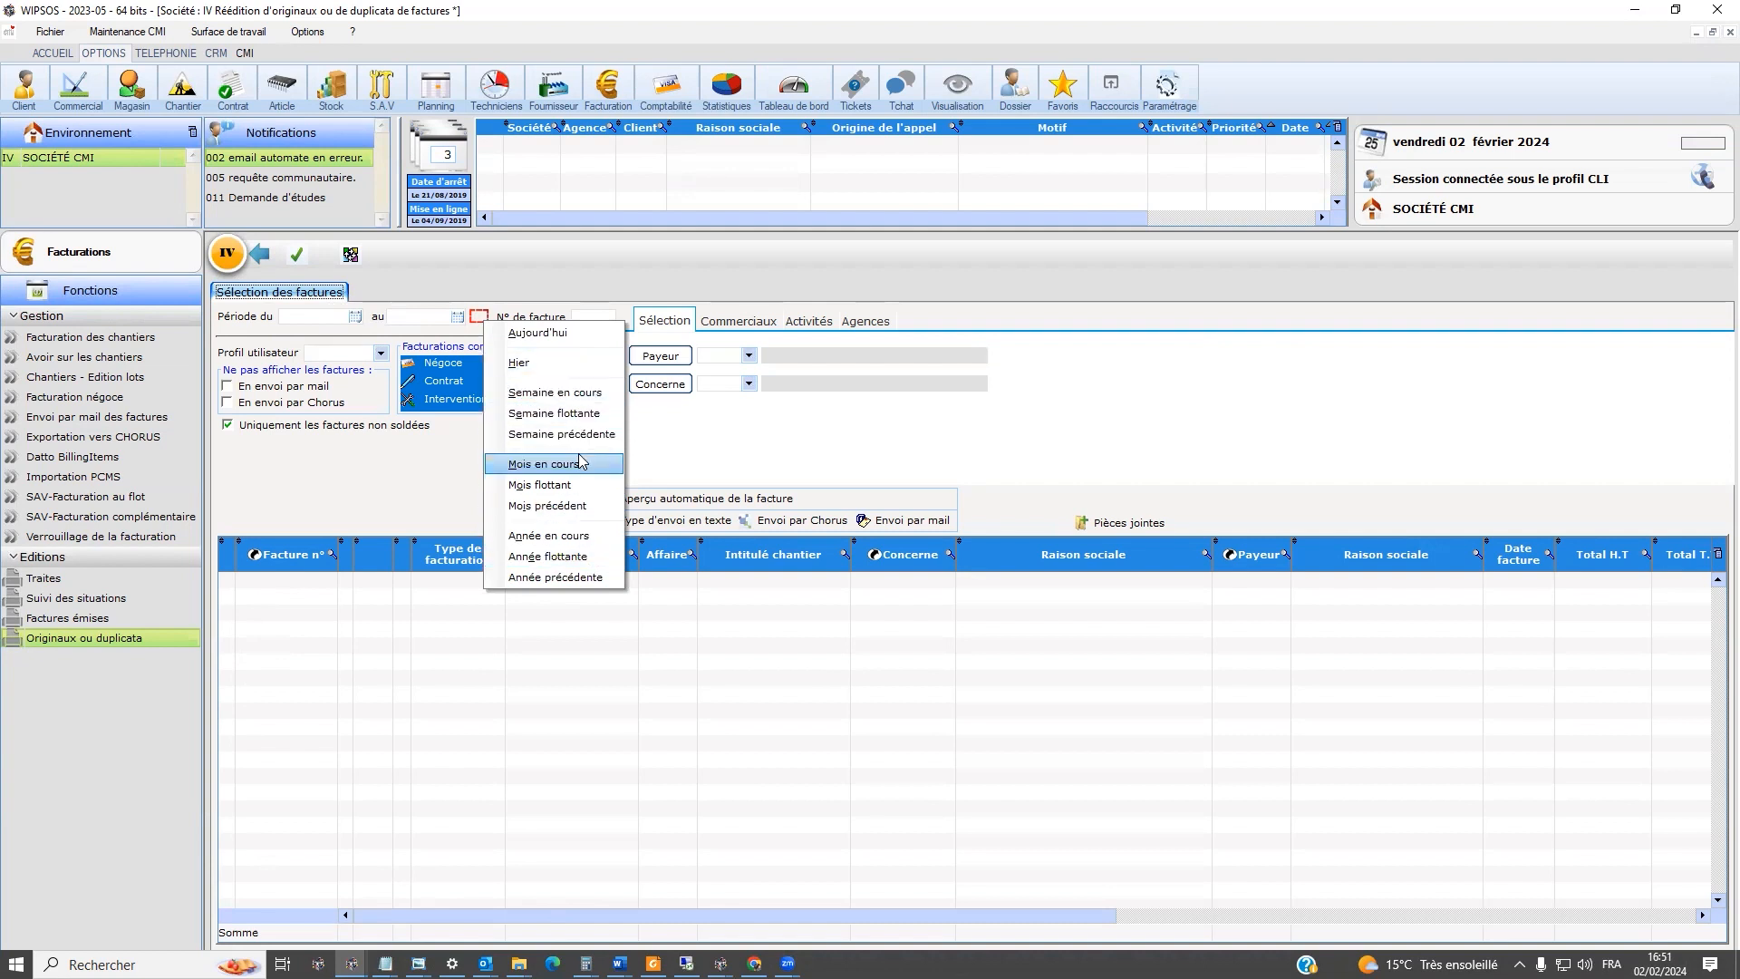
left_click(578, 535)
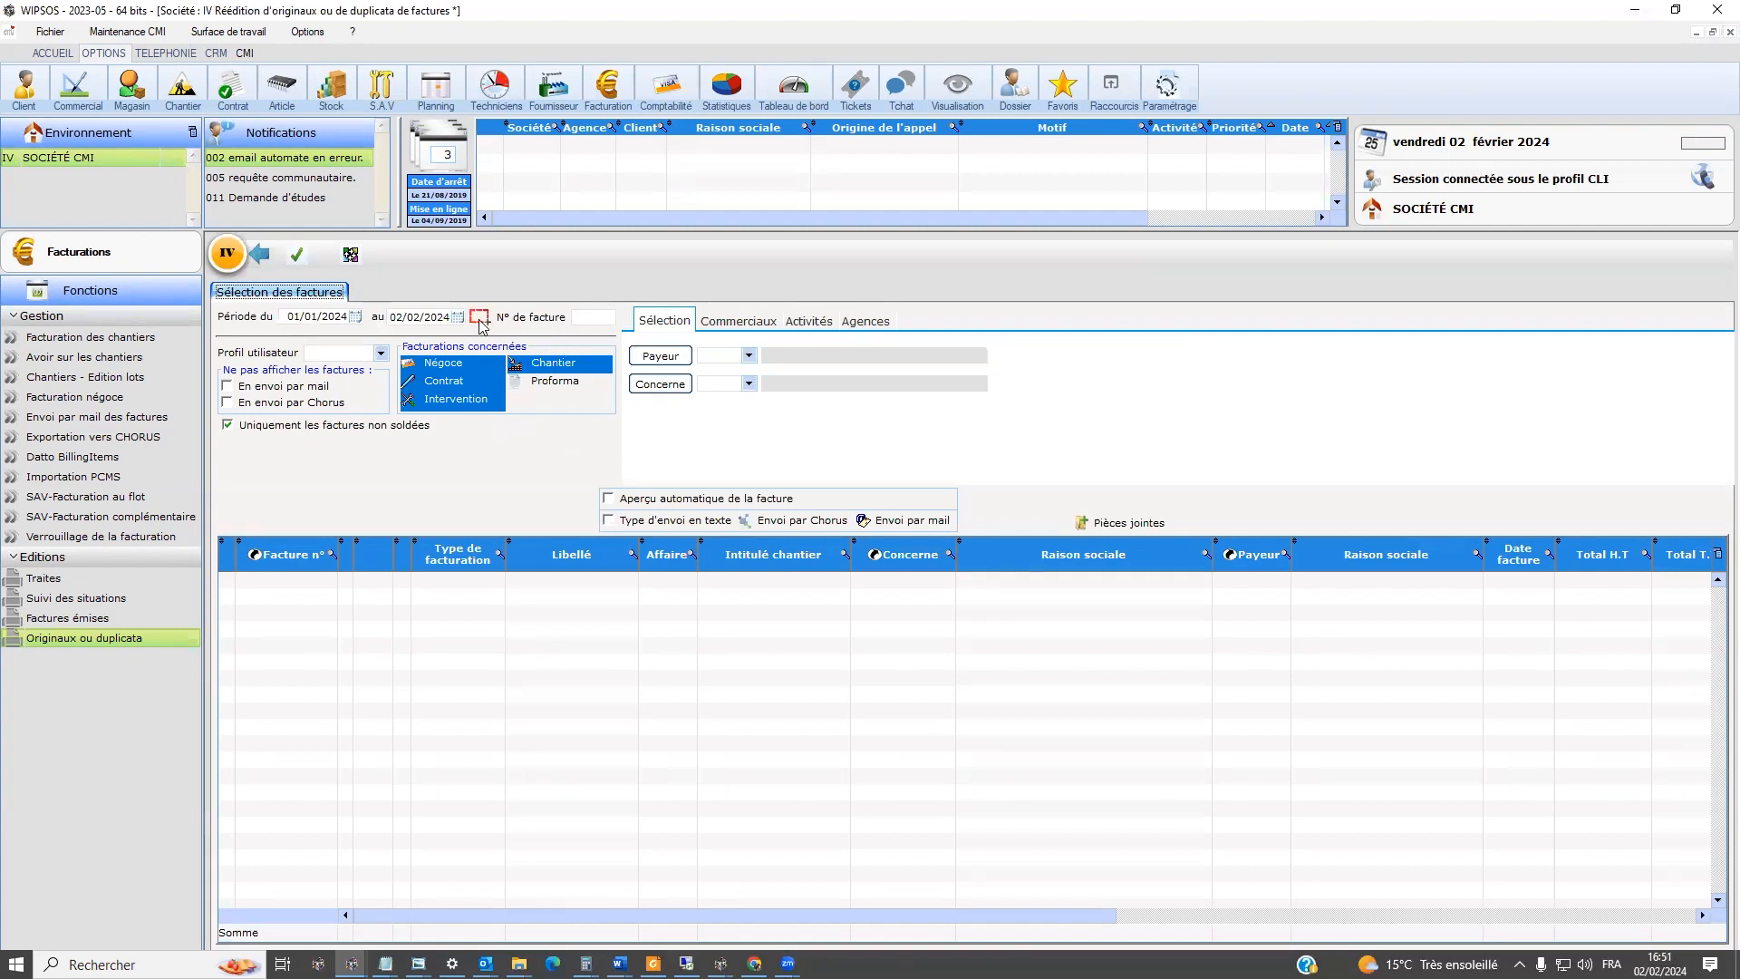
left_click(586, 317)
left_click(466, 366)
left_click(463, 382)
left_click(461, 397)
left_click(462, 382)
left_click(464, 365)
left_click(460, 398)
left_click(455, 367)
left_click(456, 364)
Step: Exclude invoices being sent by mail and by Chorus from the selection
left_click(272, 388)
left_click(270, 404)
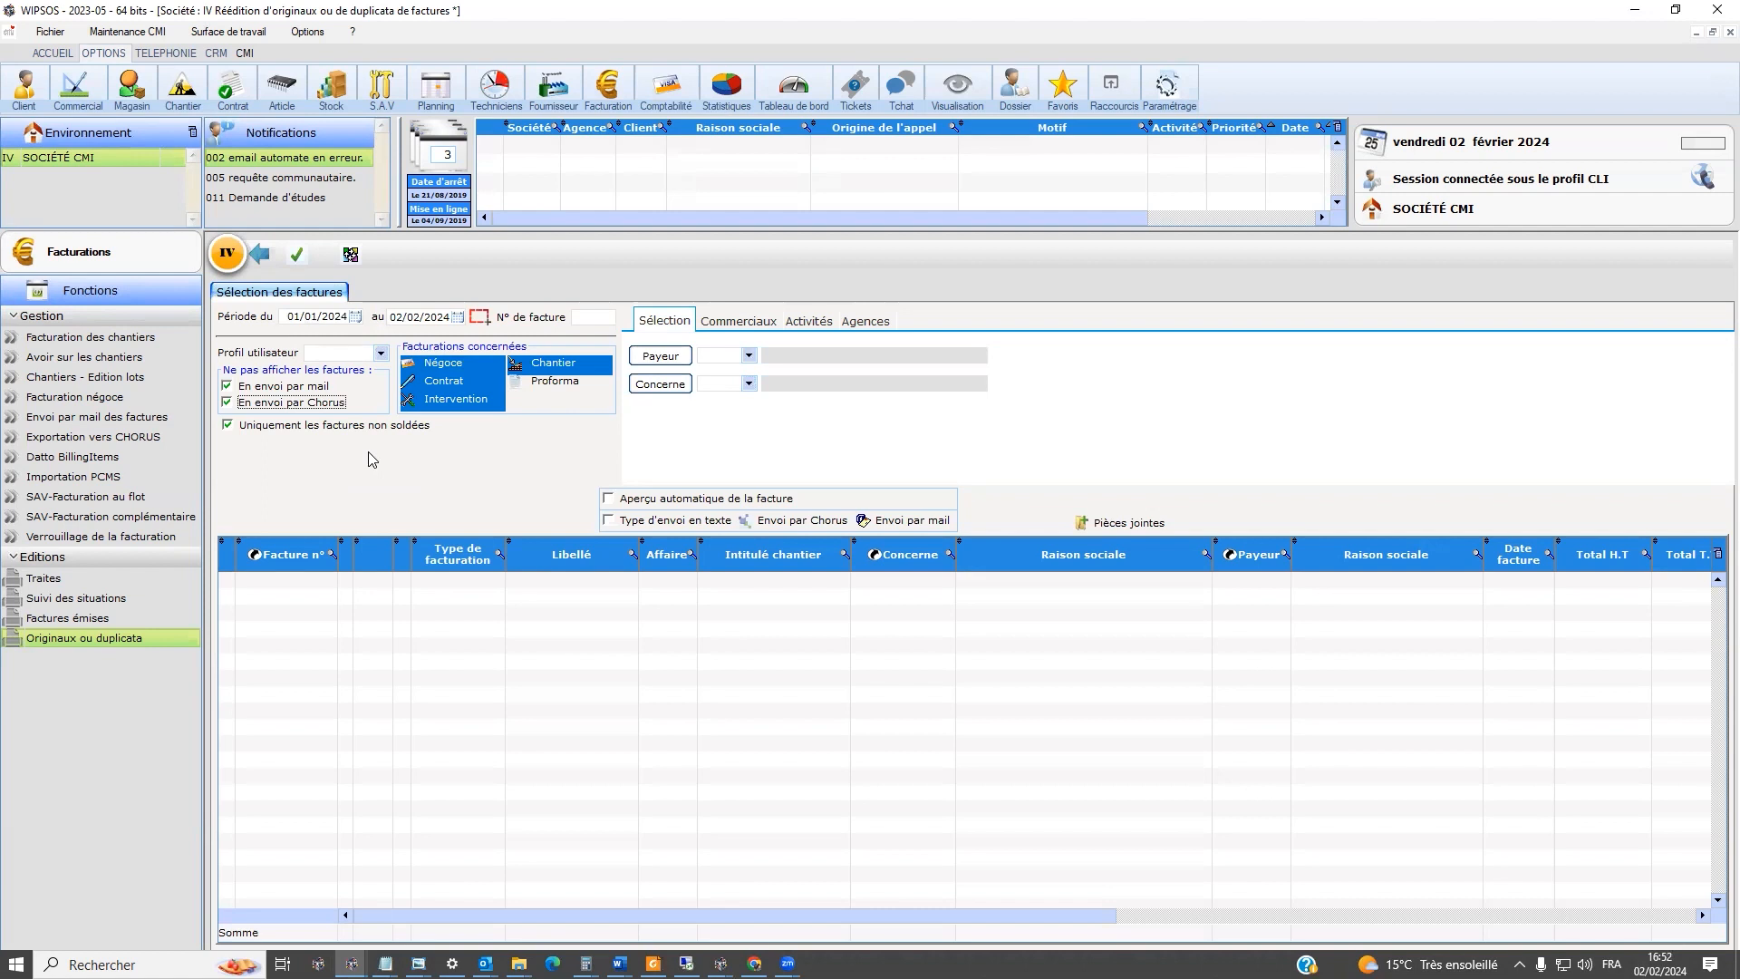
Step: Add salespeople 01 (commercial_01) and 02 to the Commerciaux filter, and clear that filter again
left_click(737, 320)
left_click(808, 321)
left_click(687, 324)
left_click(743, 320)
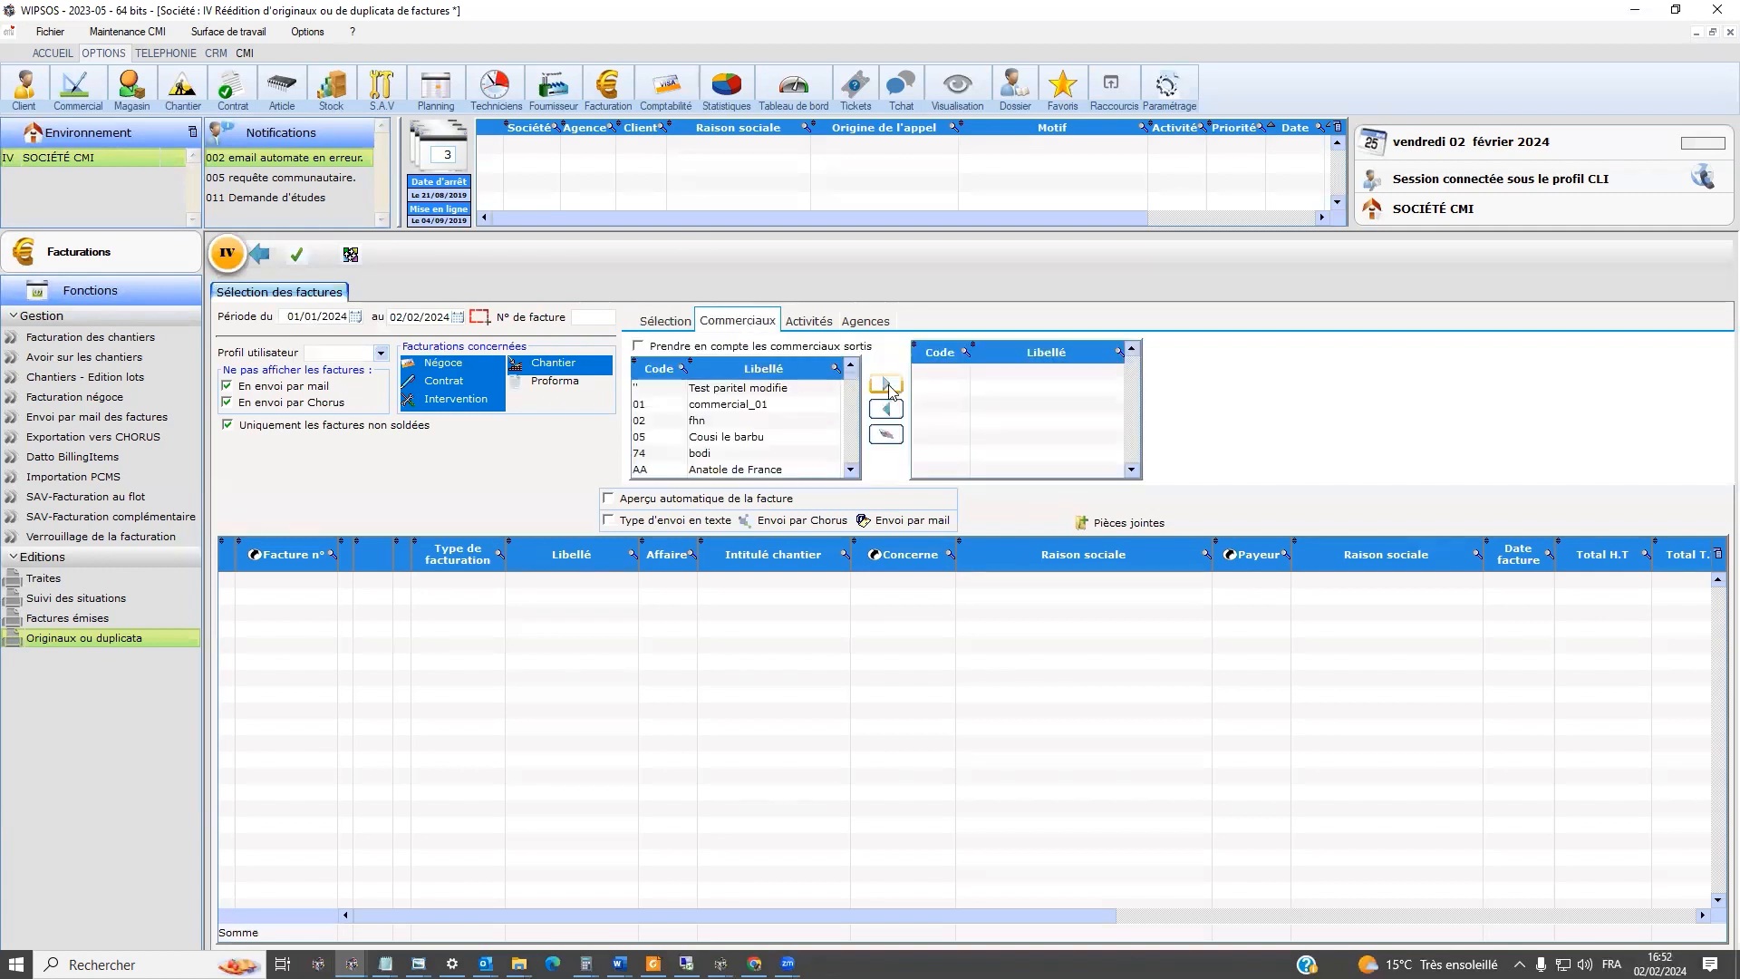
left_click(772, 404)
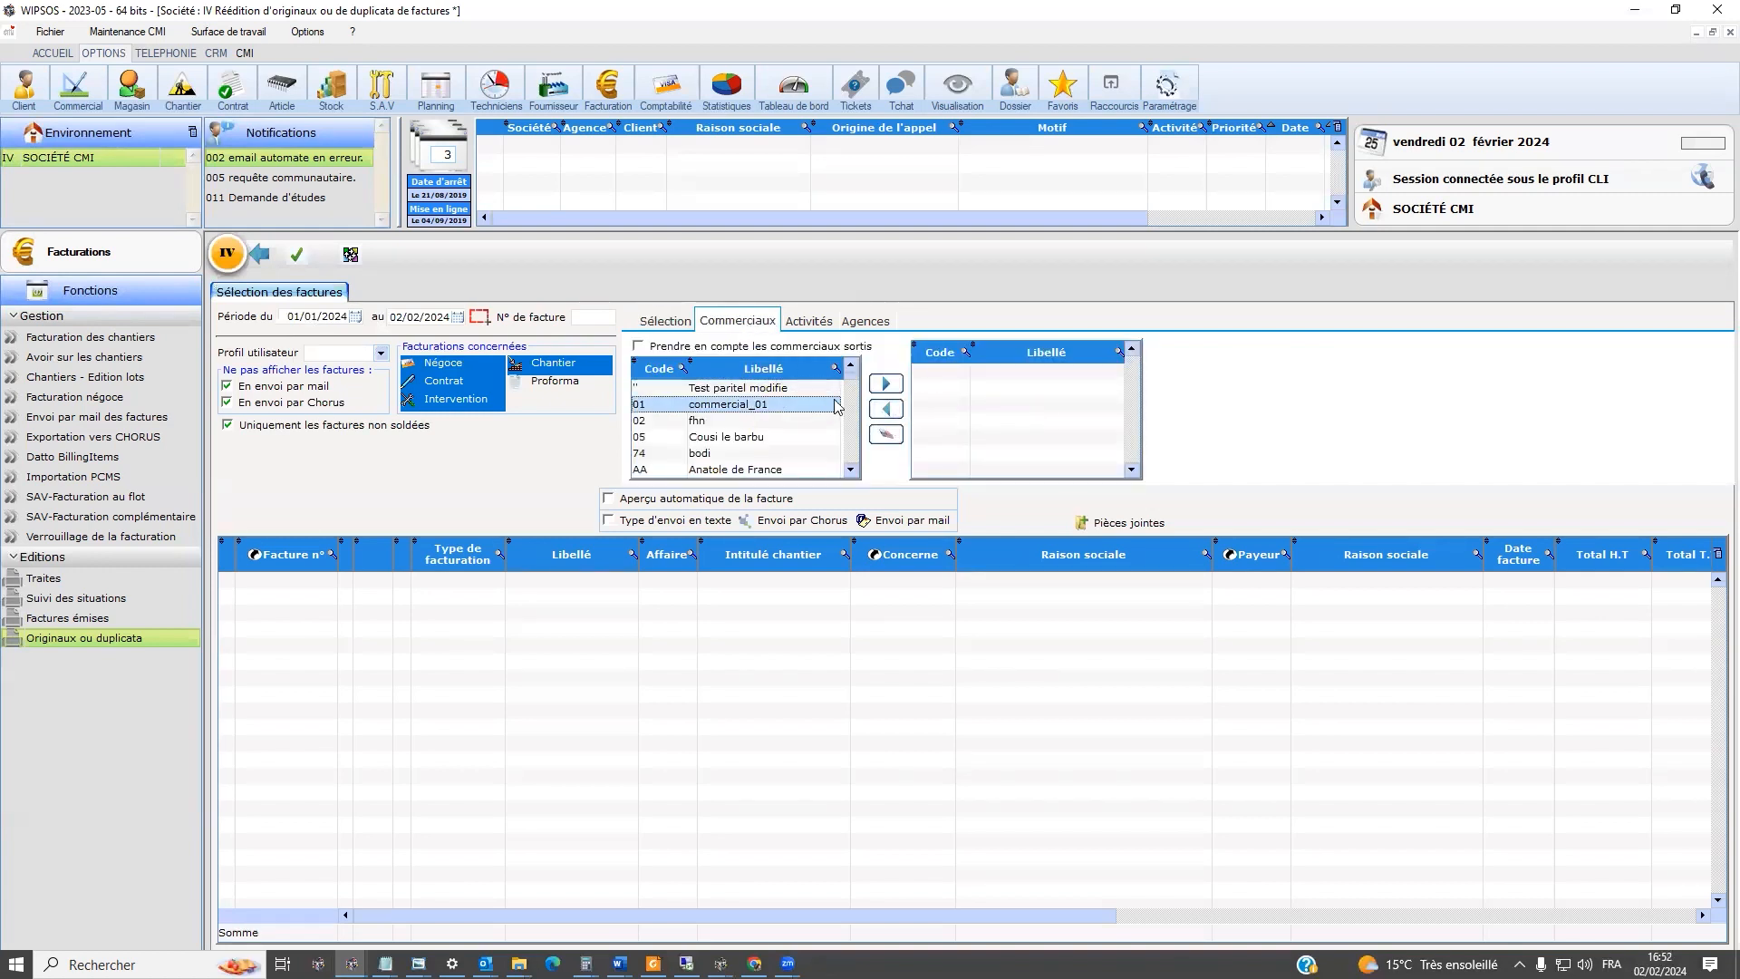
left_click(886, 385)
left_click(761, 421)
left_click(886, 384)
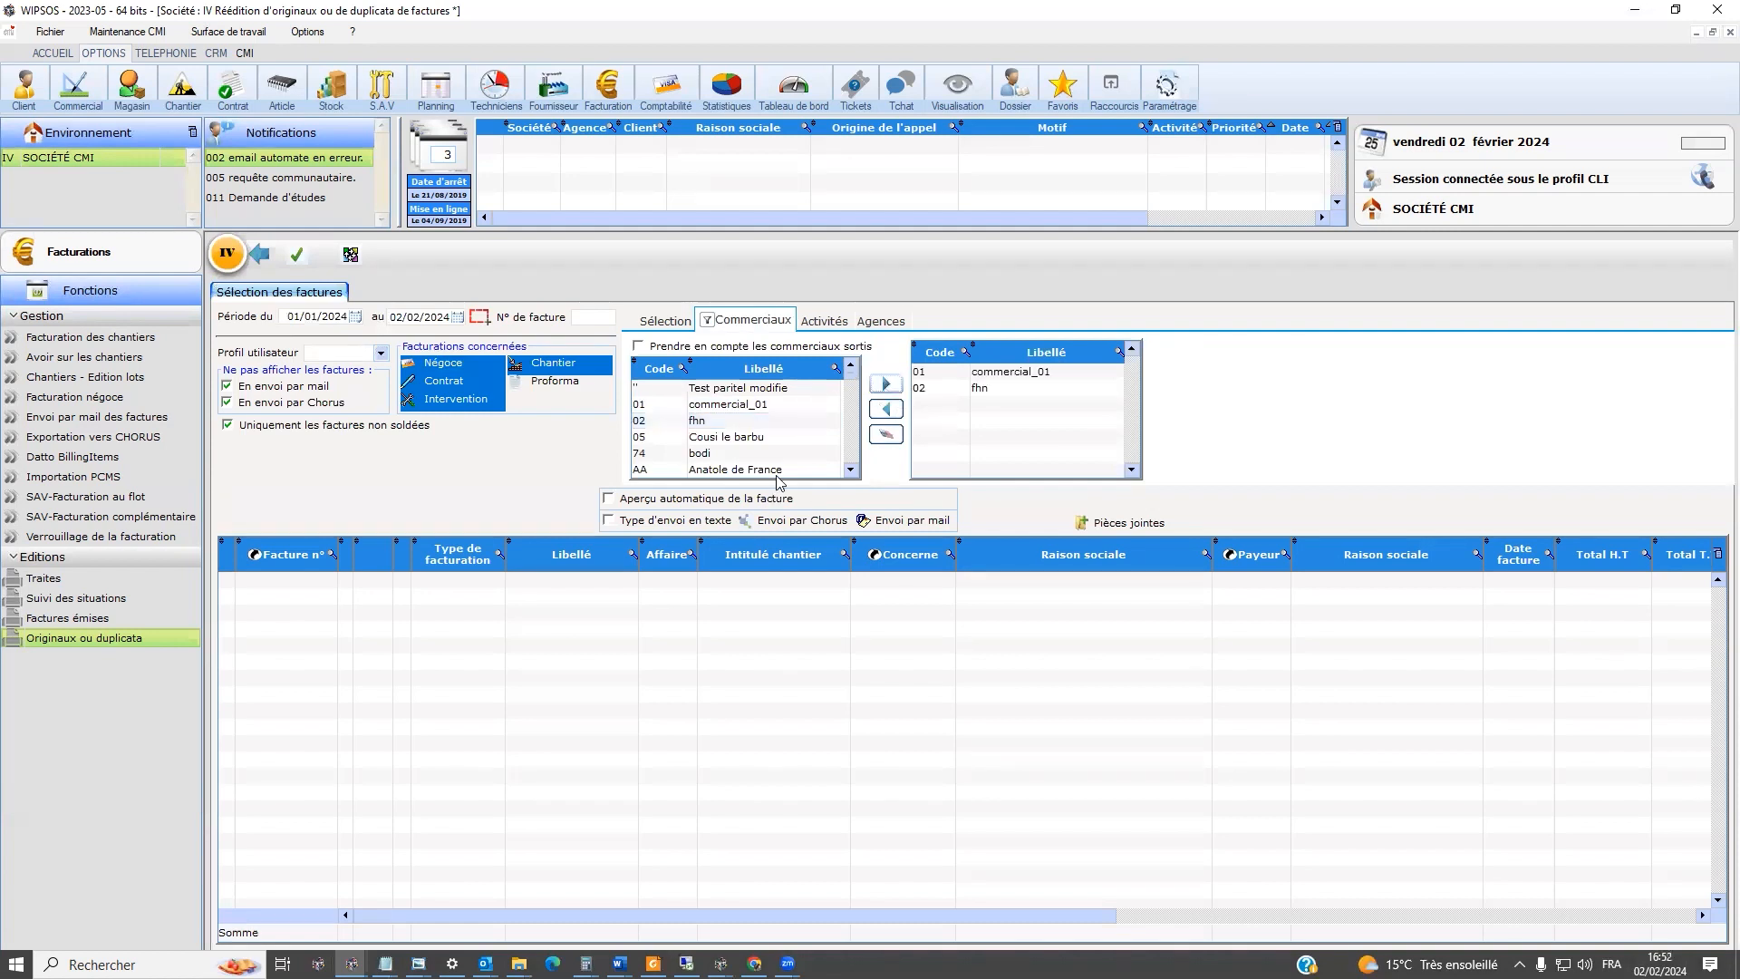
left_click(886, 435)
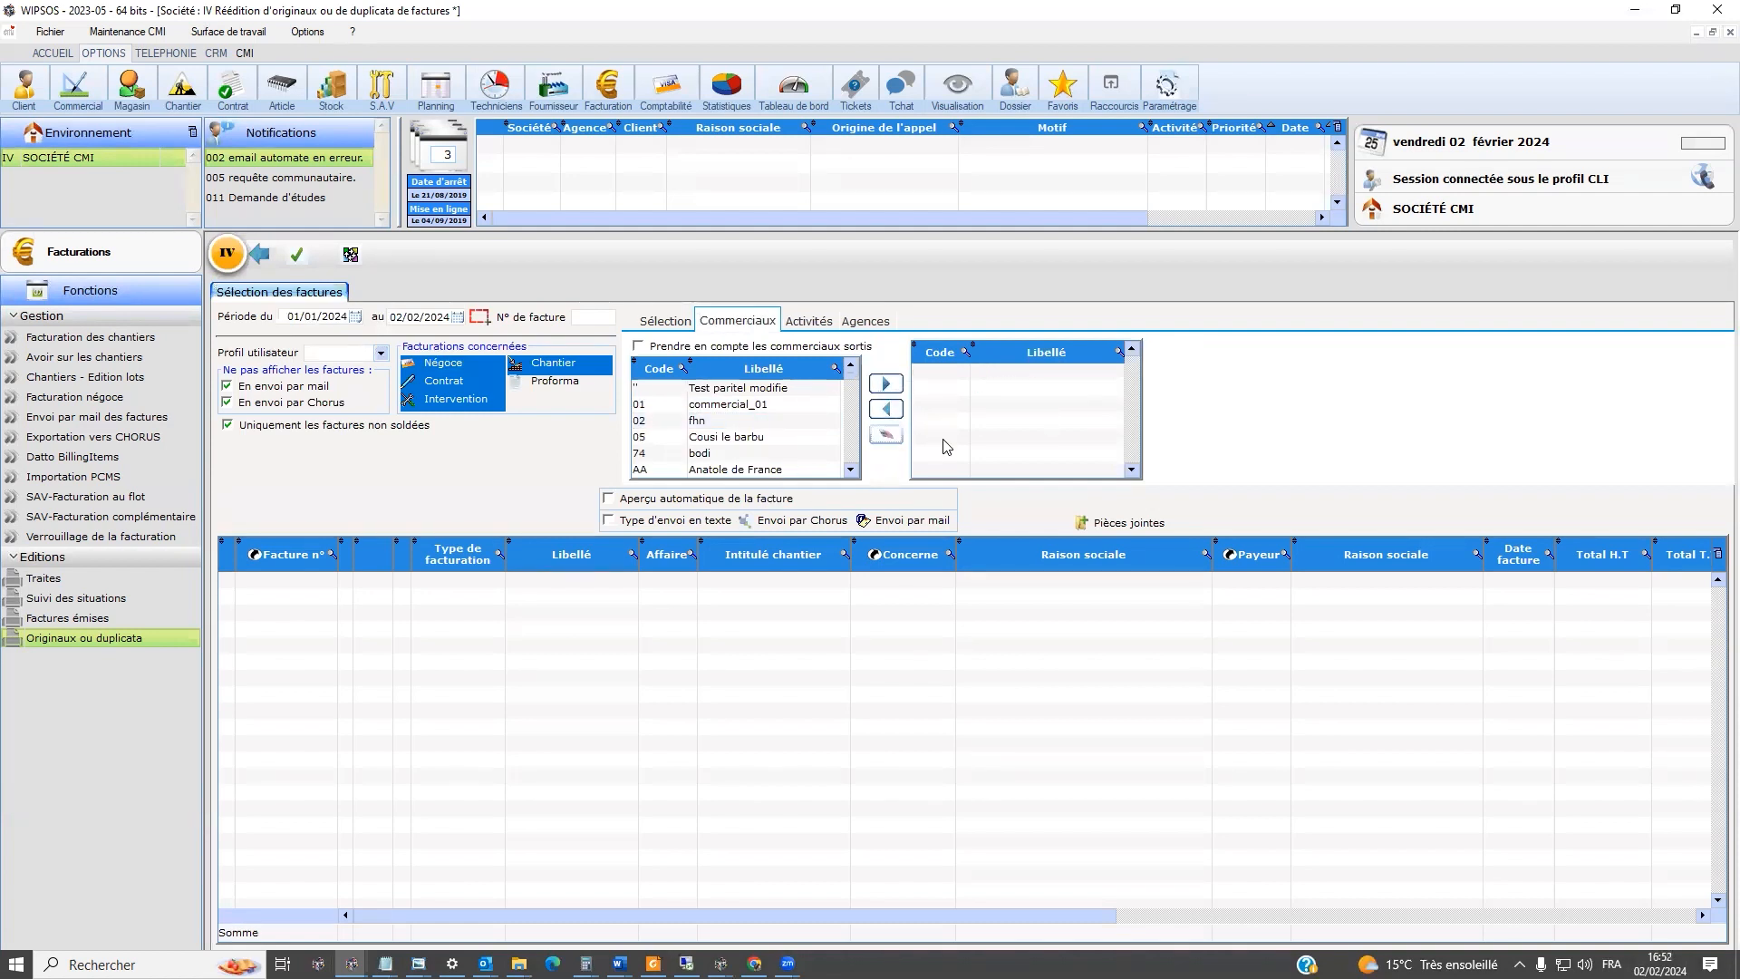
Step: Check the activity and agency filters and list the invoices that match the selection criteria
left_click(809, 322)
left_click(865, 322)
left_click(667, 323)
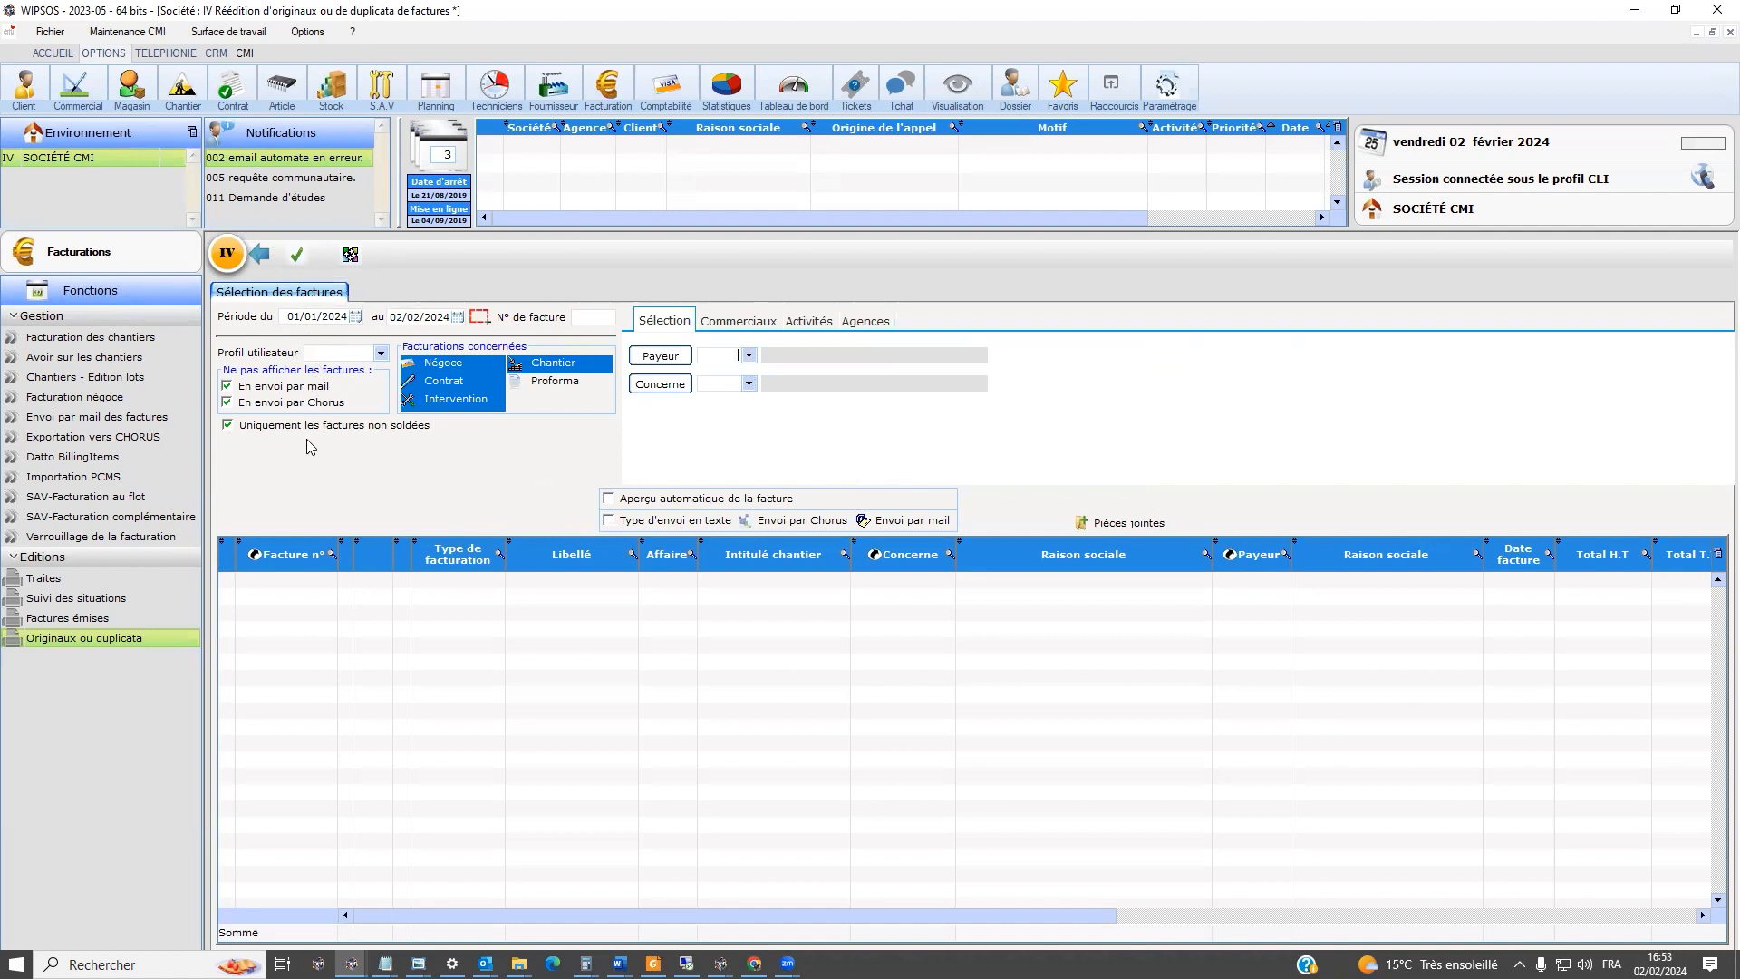
left_click(296, 255)
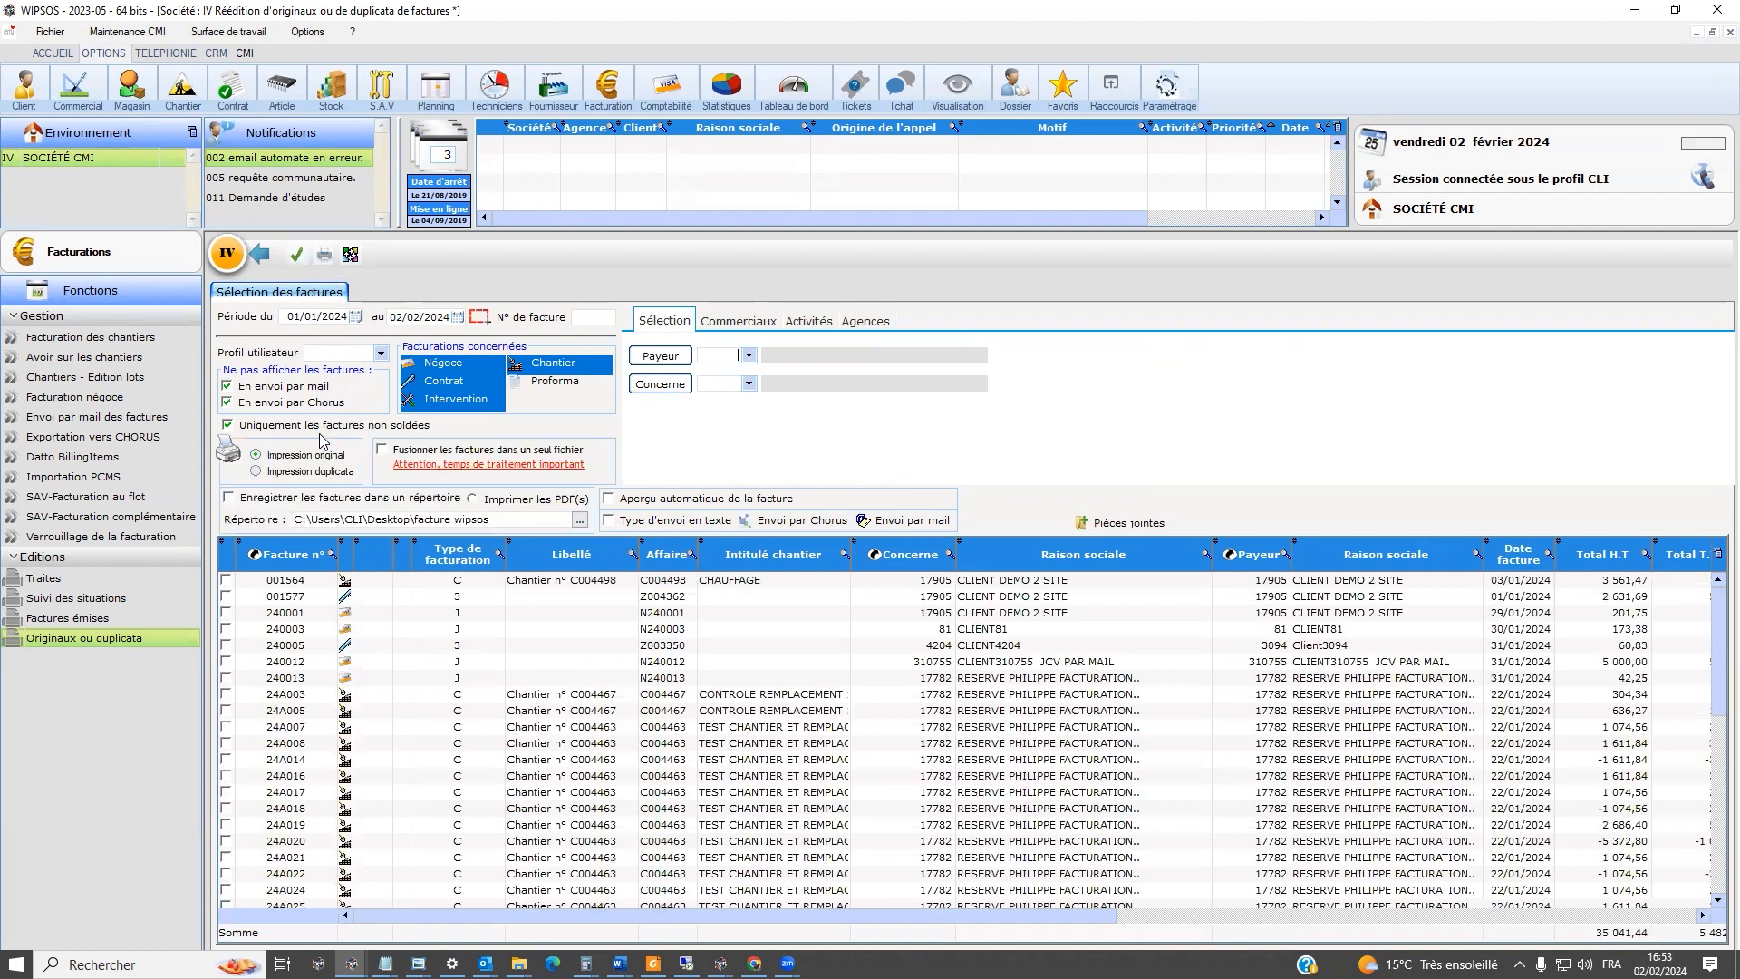
Step: Enable saving invoices to the desktop folder facture wipsos and select invoice 240001
left_click(237, 500)
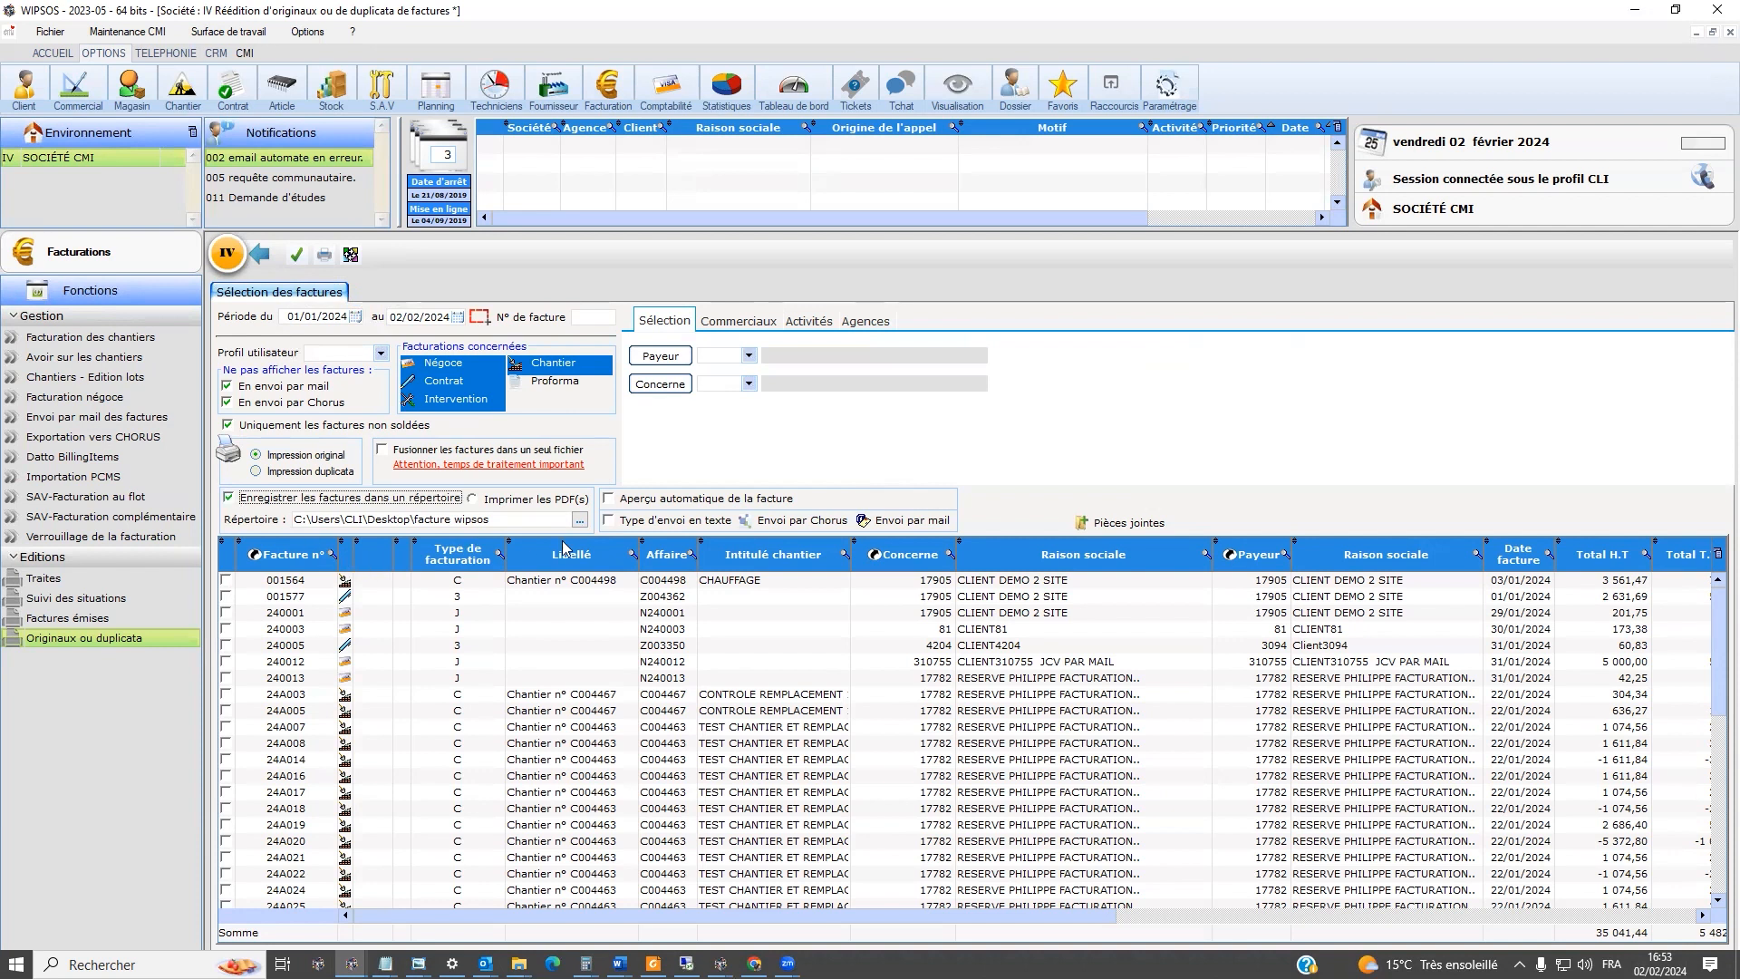
left_click(224, 613)
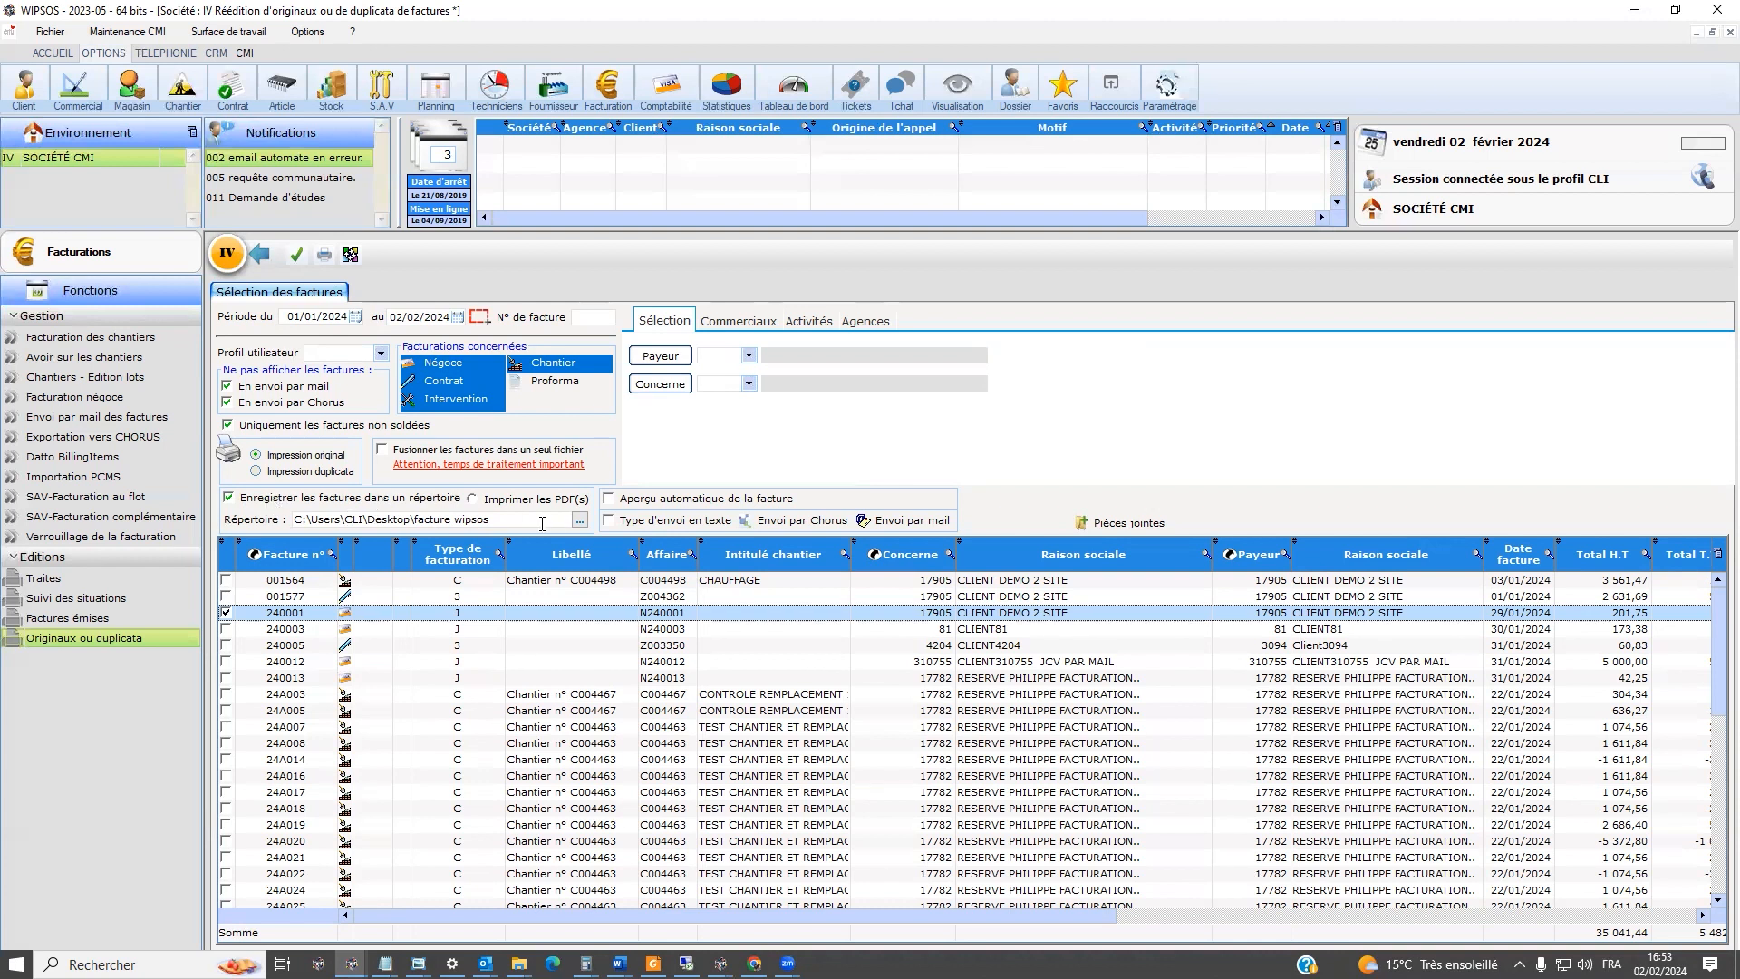
left_click(579, 520)
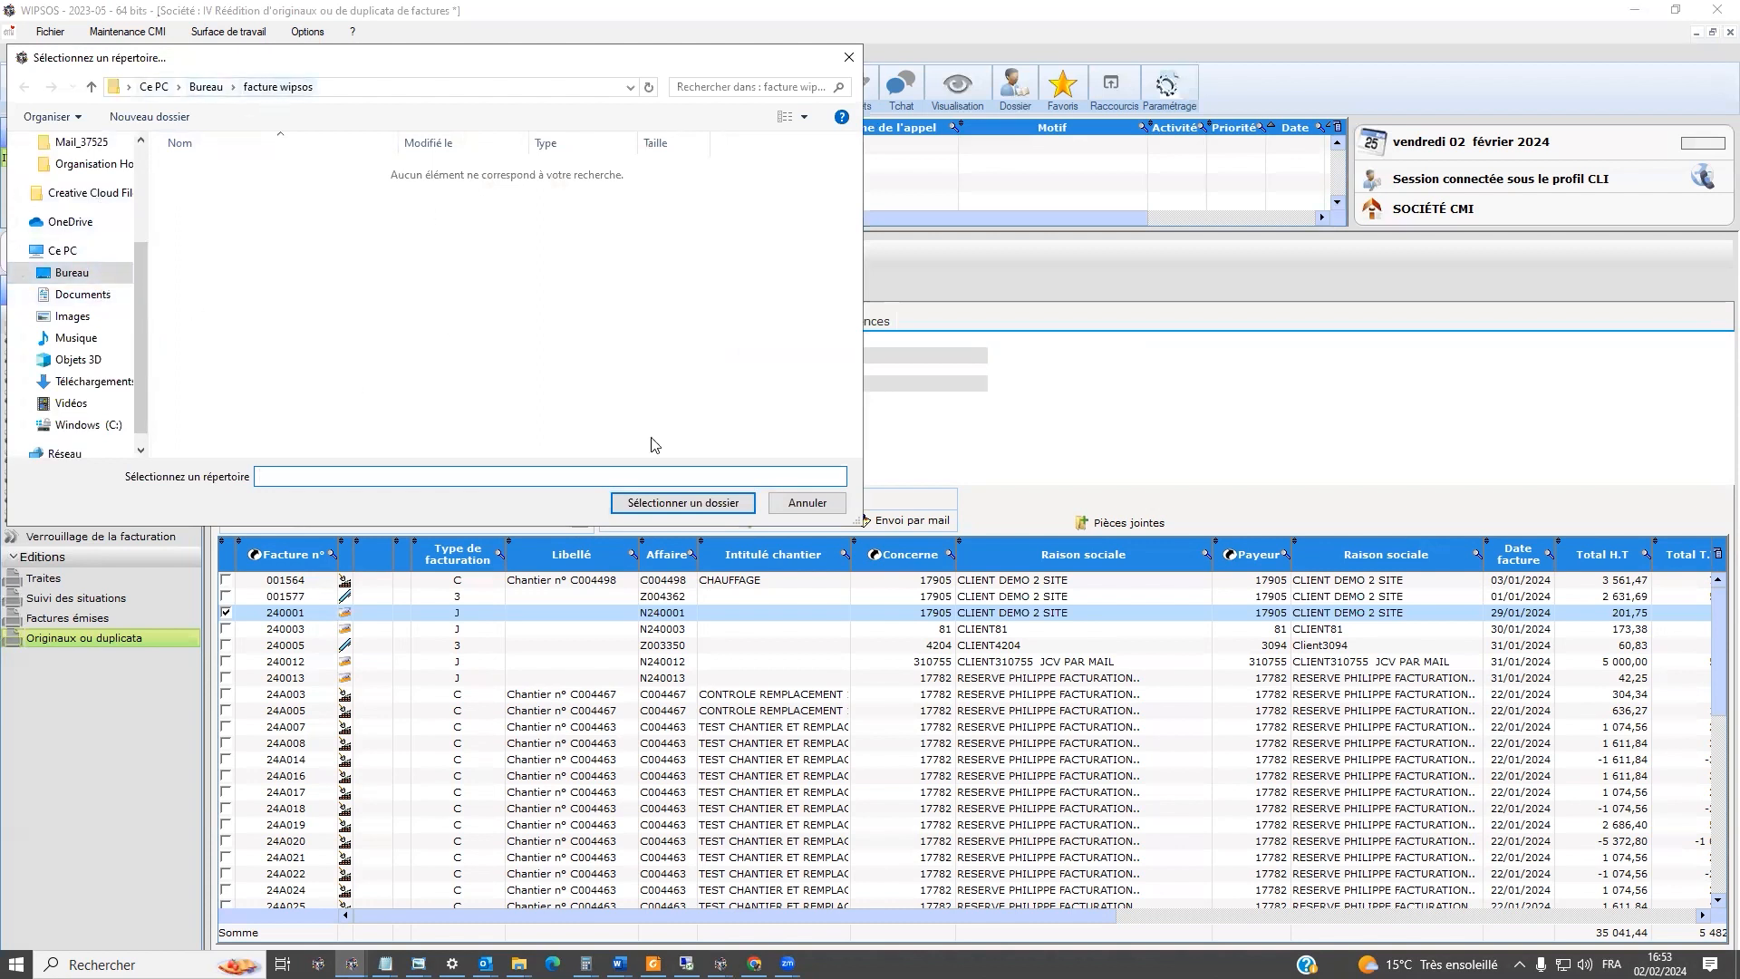
left_click(682, 502)
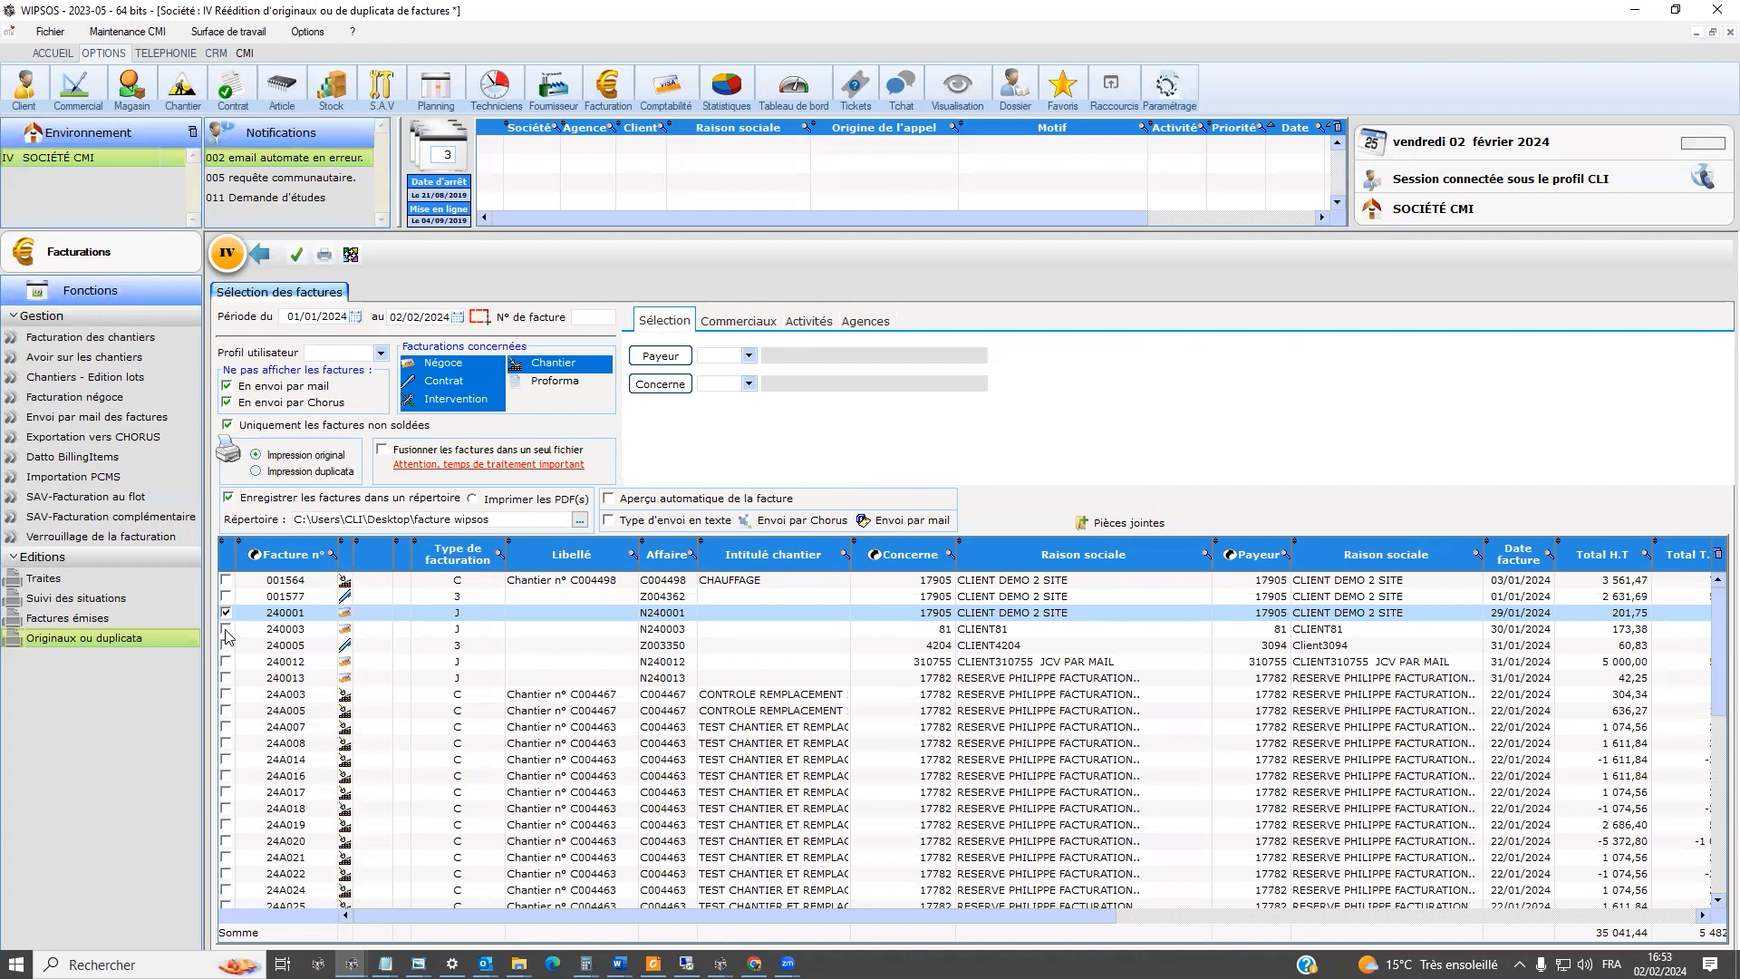
Step: Add invoices 24A003, 24A005, 24A007 and 24A008 to the selection and generate the originals
left_click(226, 694)
left_click(225, 711)
left_click(227, 741)
left_click(226, 727)
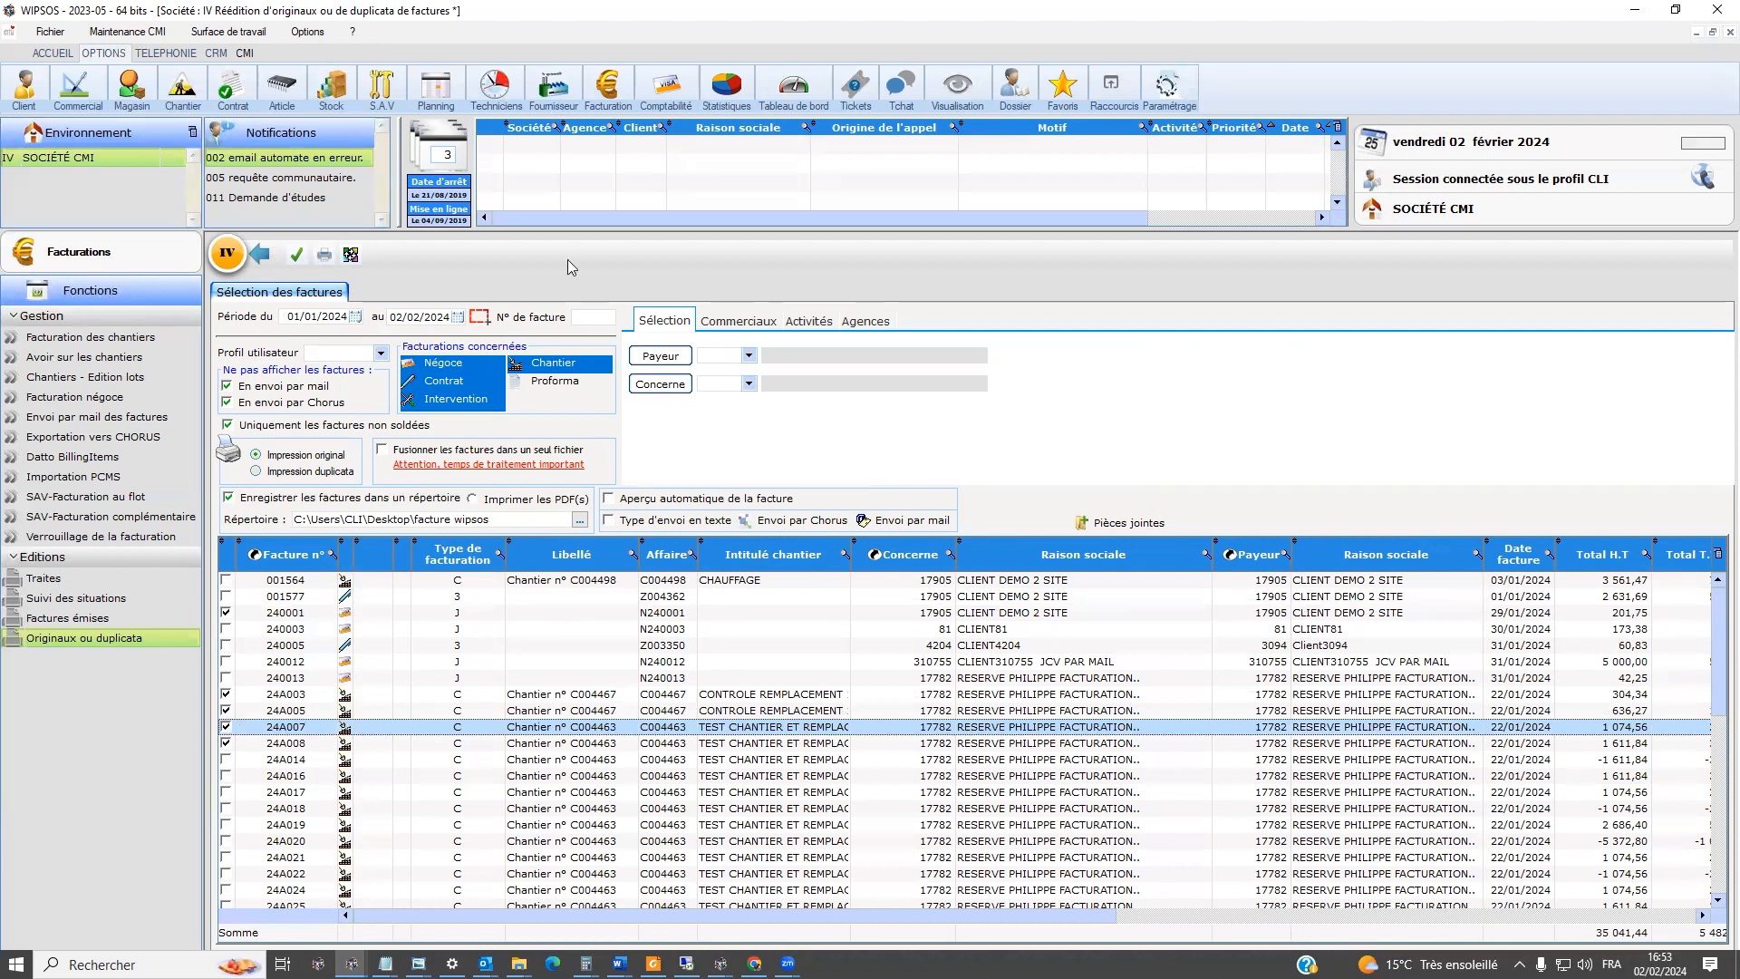
left_click(297, 259)
left_click(324, 257)
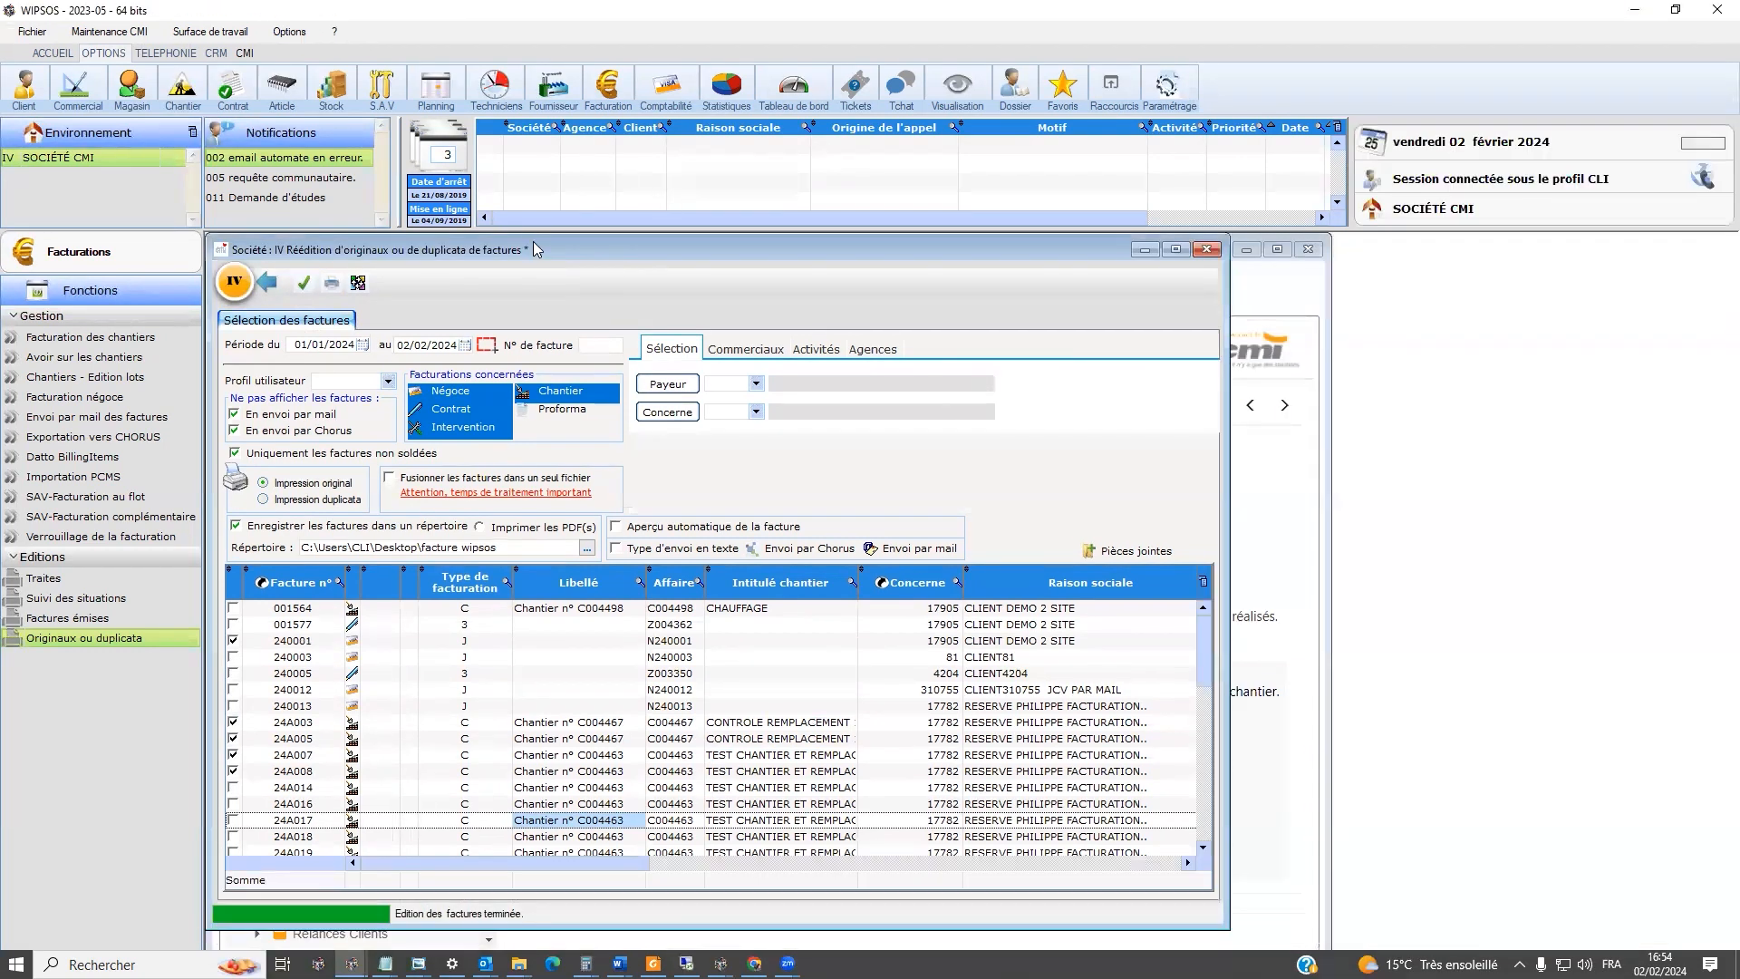
Step: Switch to File Explorer, open the facture wipsos folder and sort its files by modification date
left_click_drag(533, 243, 578, 232)
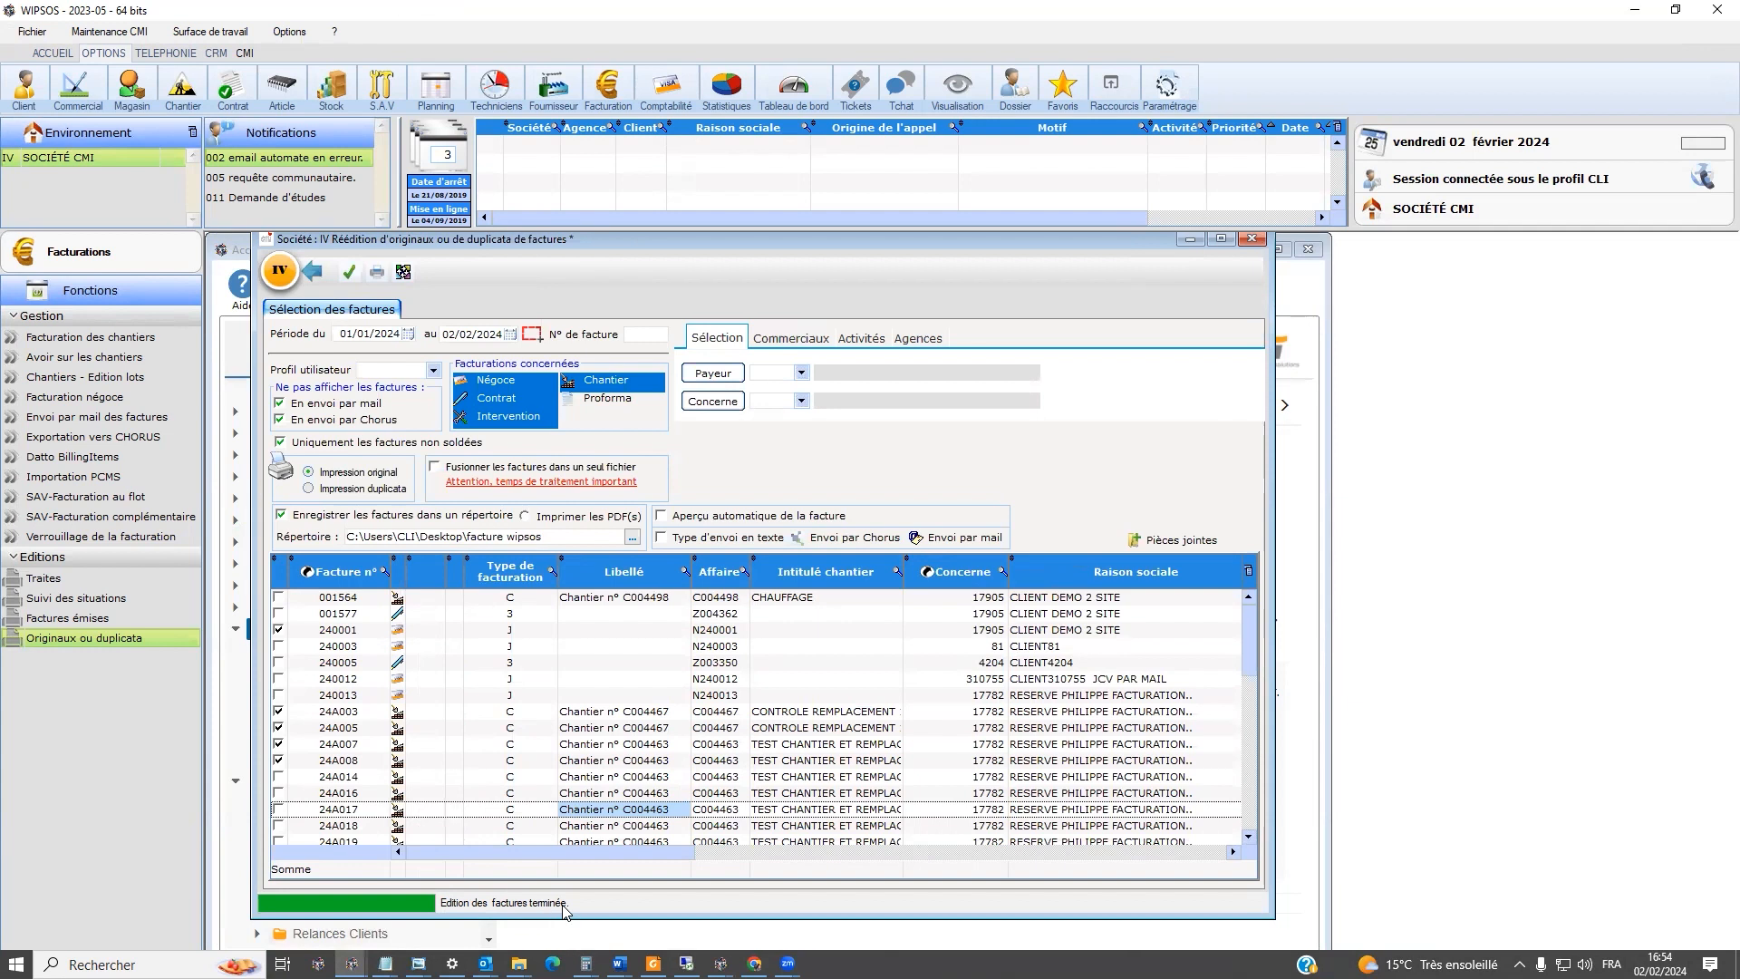
left_click_drag(563, 906, 562, 919)
left_click(520, 965)
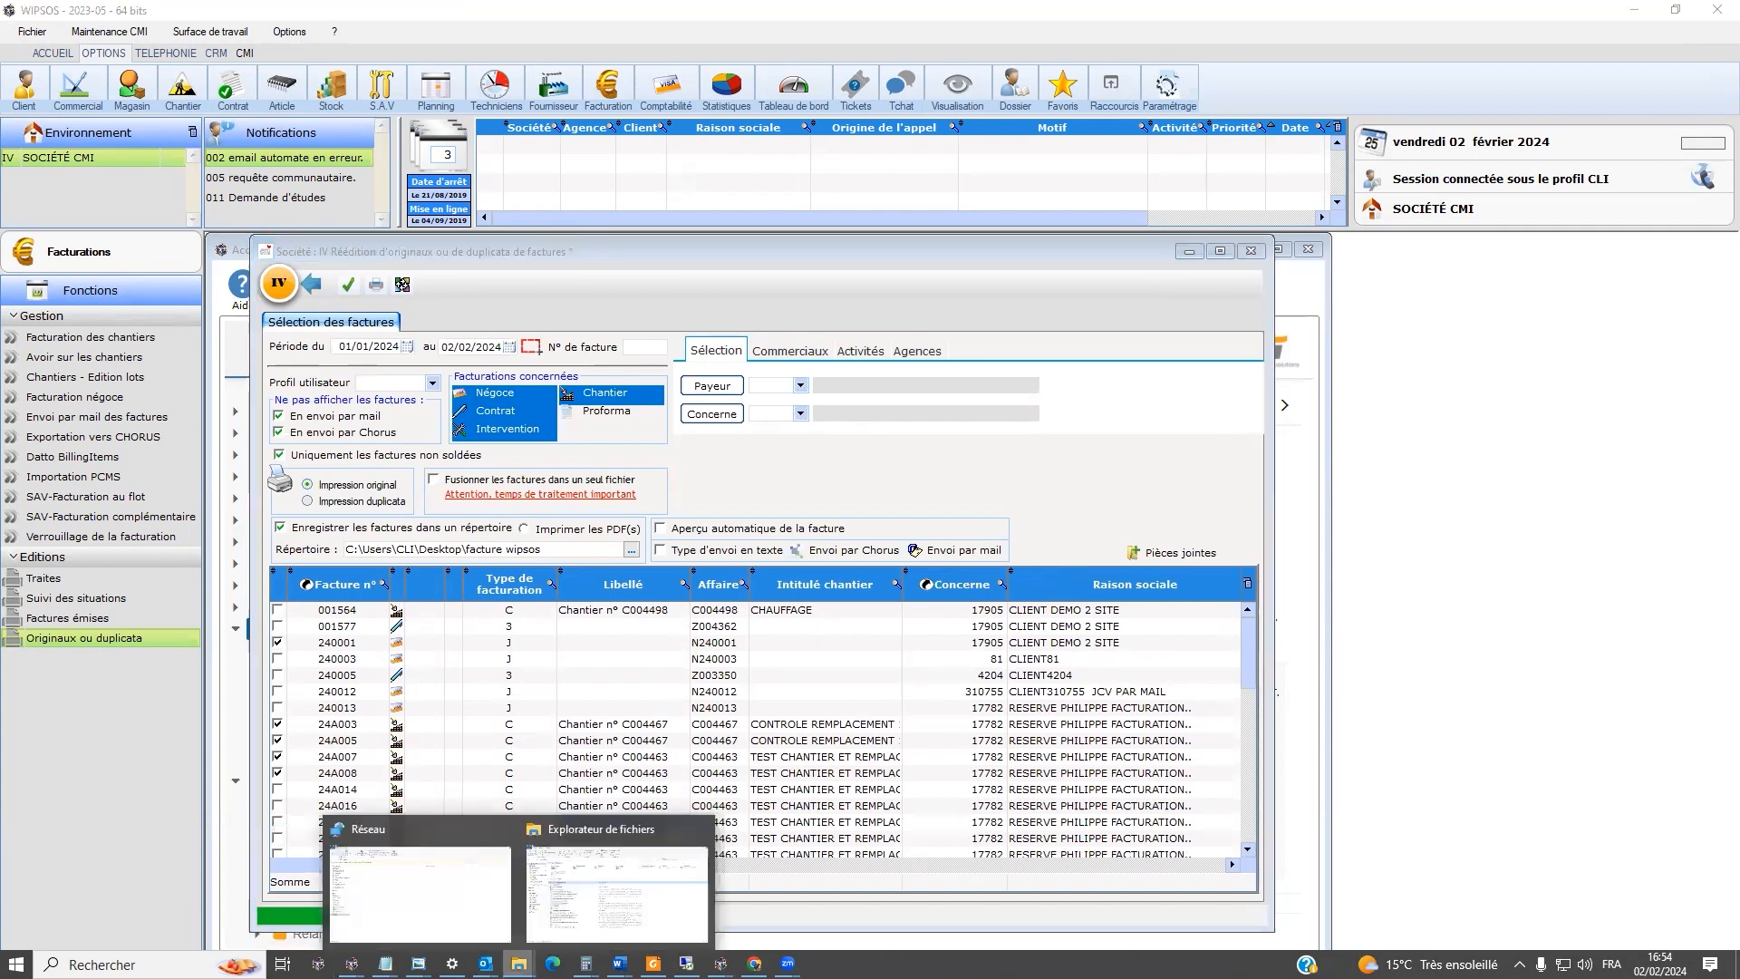
left_click(625, 884)
double_click(747, 163)
left_click(477, 170)
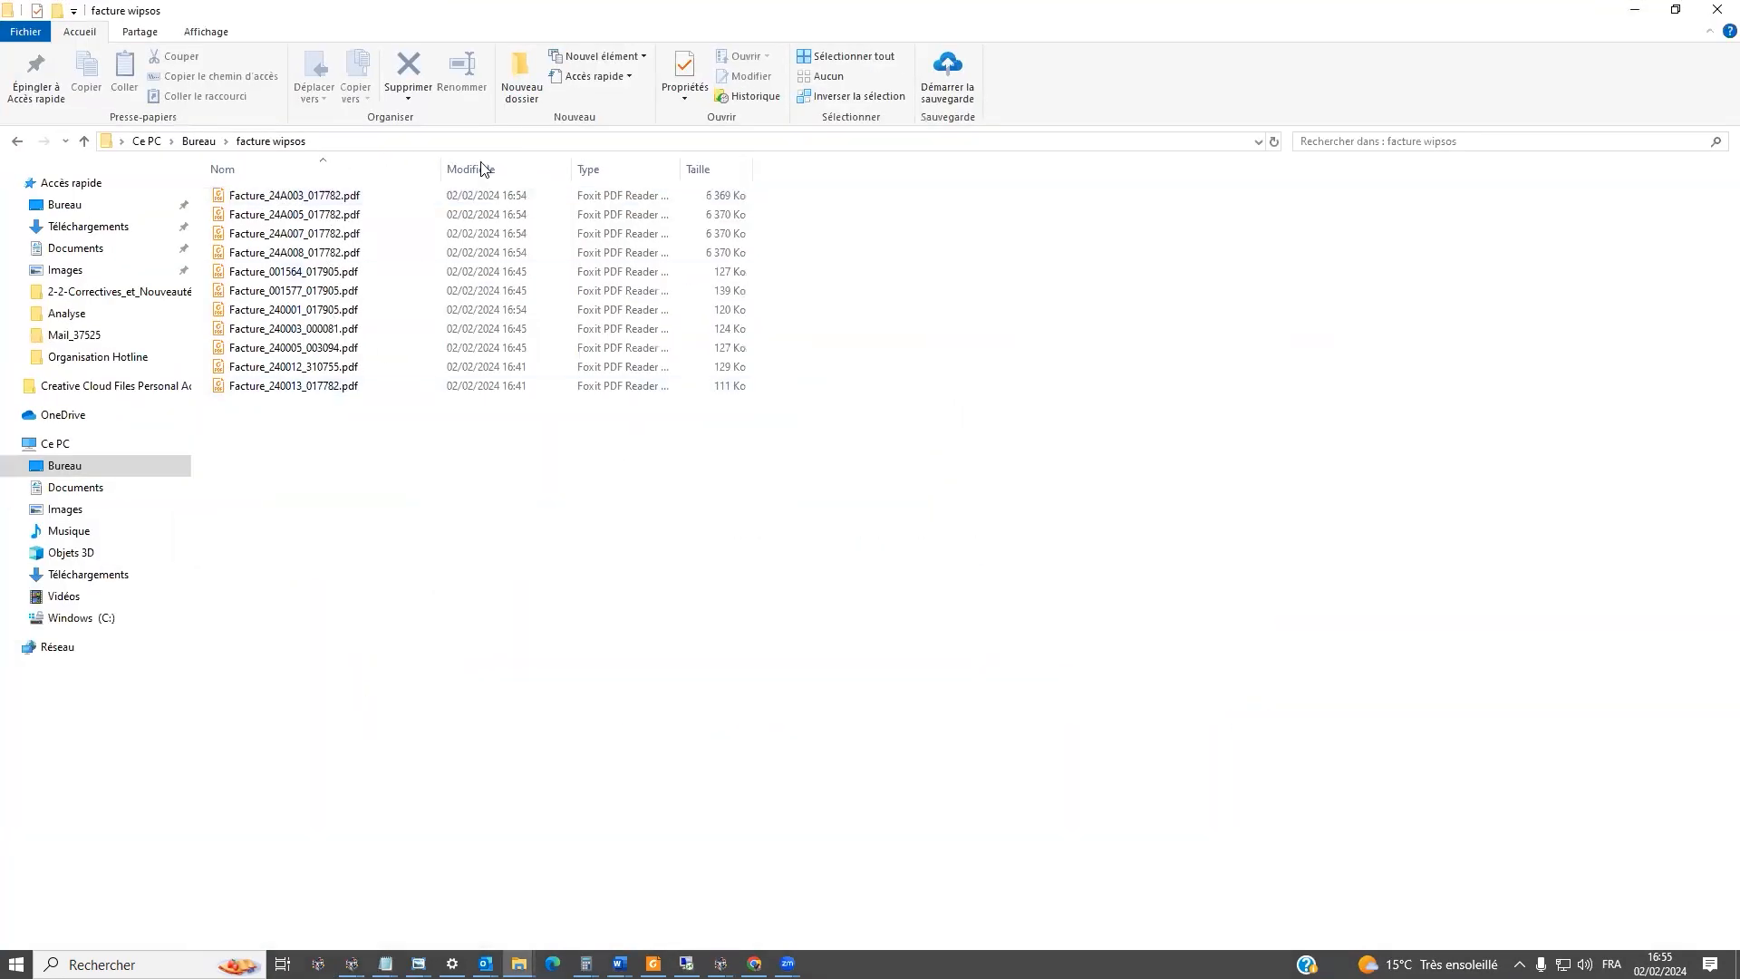
Step: Examine the newly generated invoice PDFs in the folder and return to WIPSOS
left_click(511, 199)
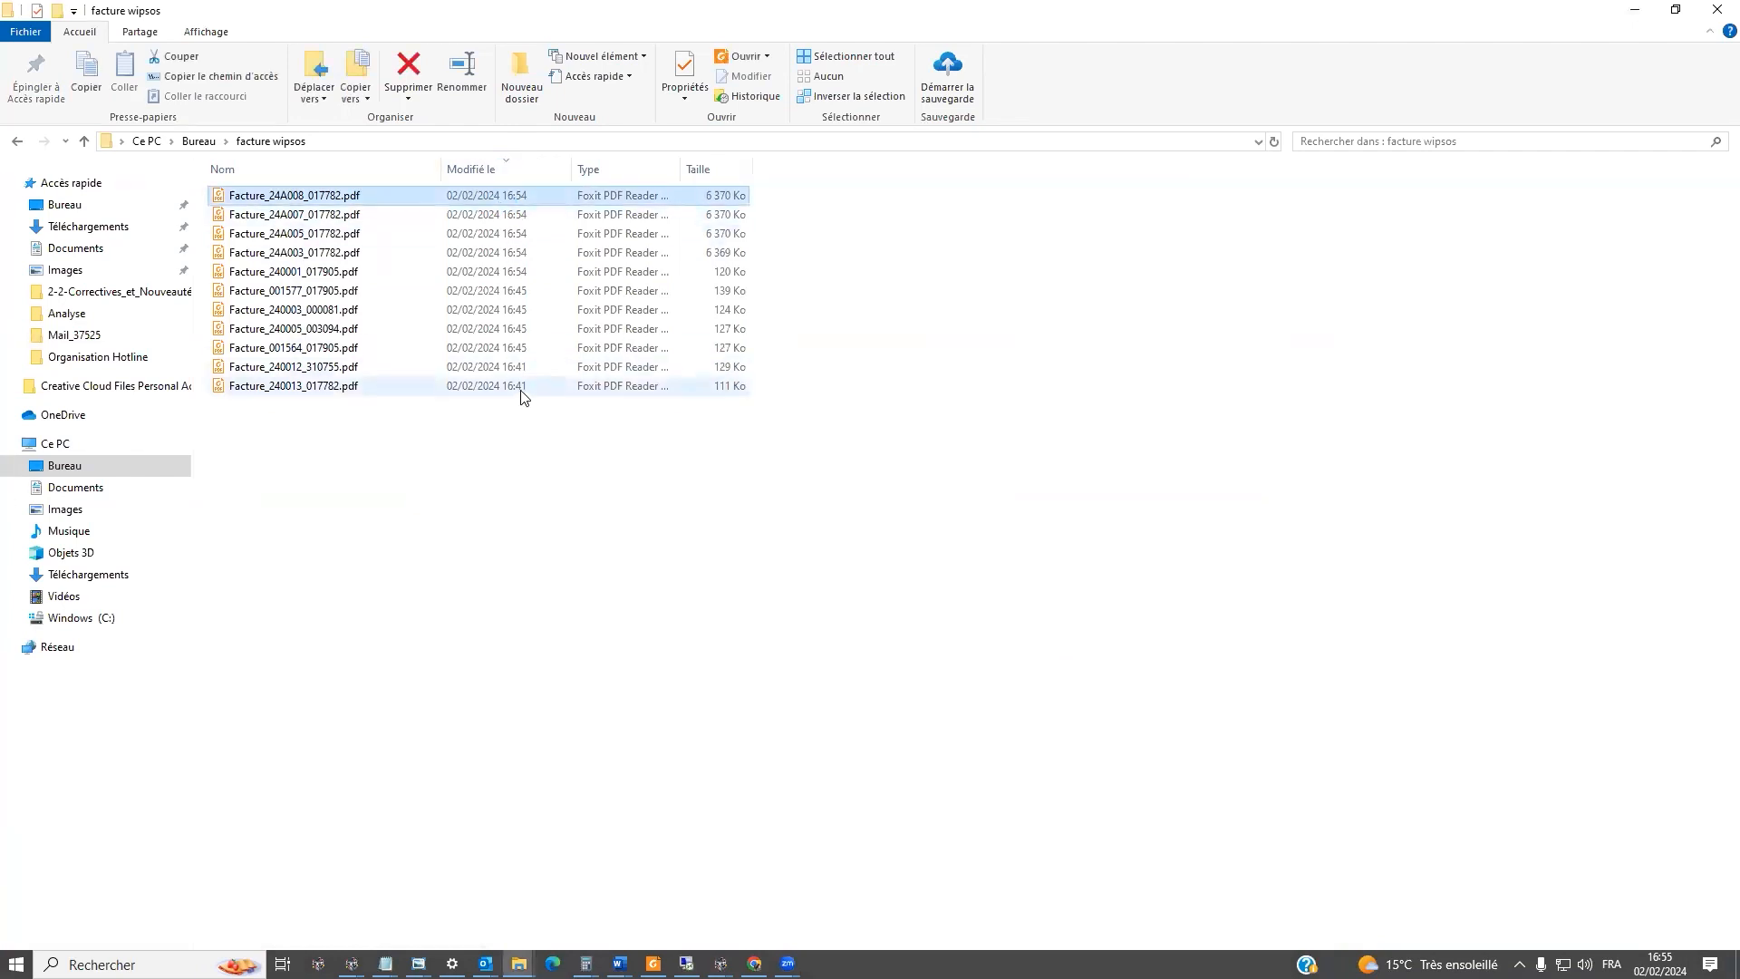
left_click(523, 218)
left_click(526, 272)
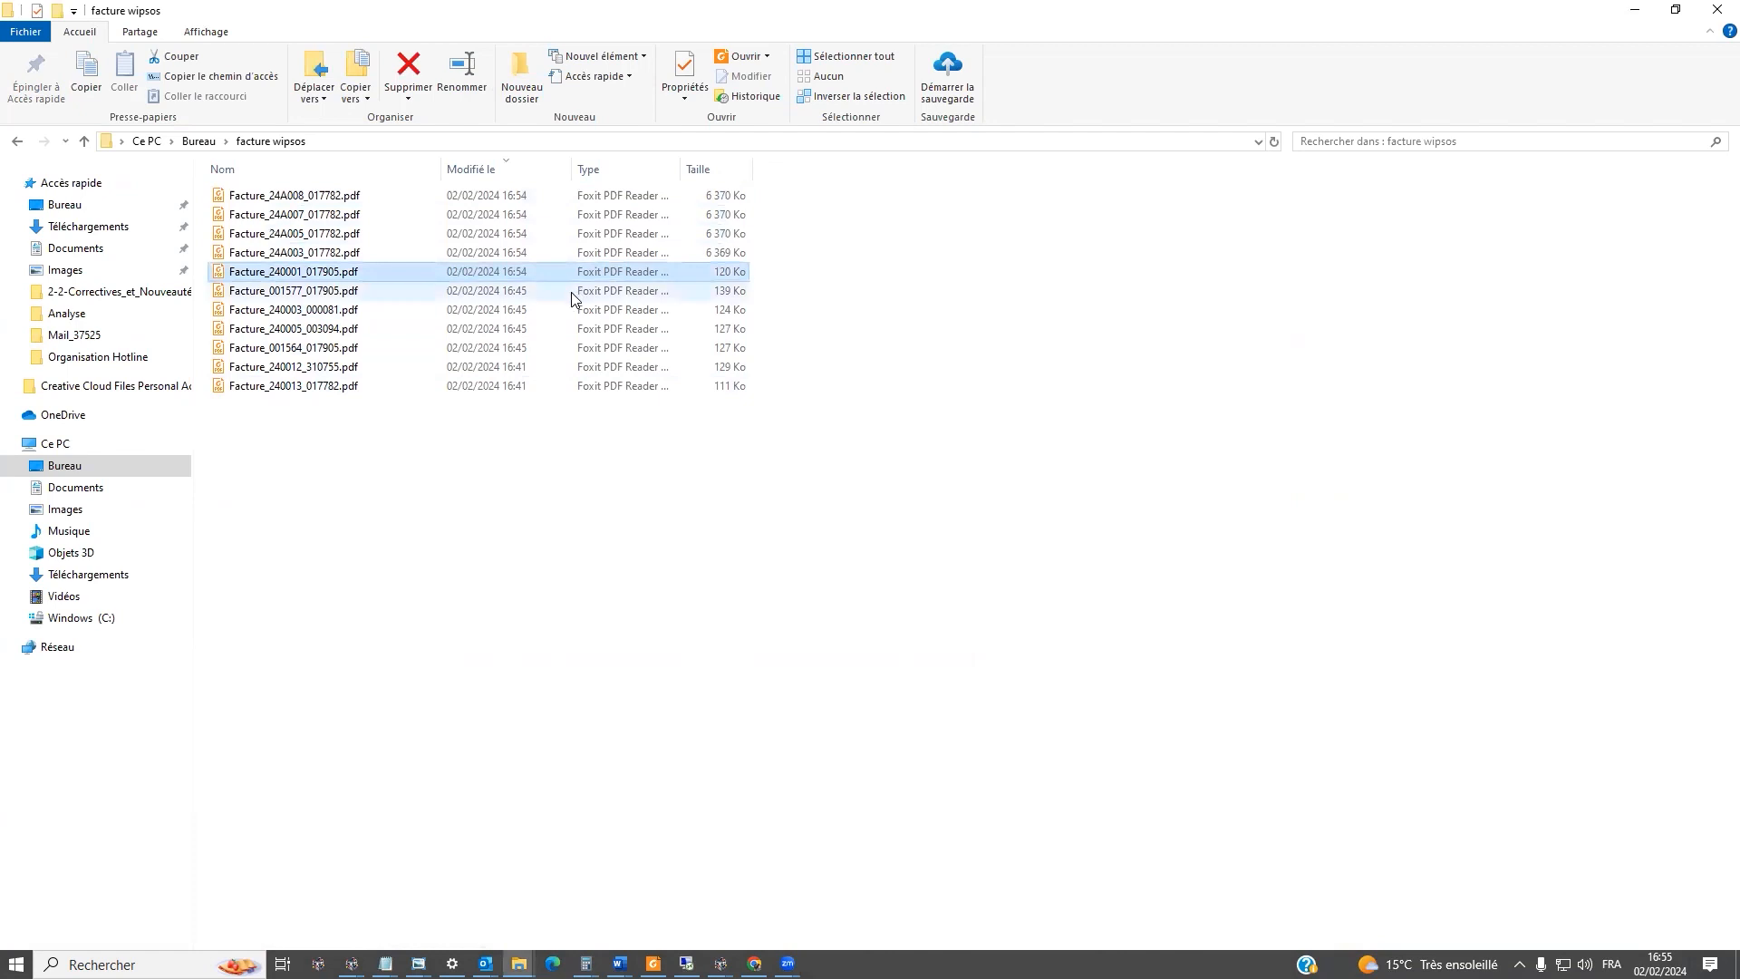
key("Up")
key("Up")
key("Up")
key("Up")
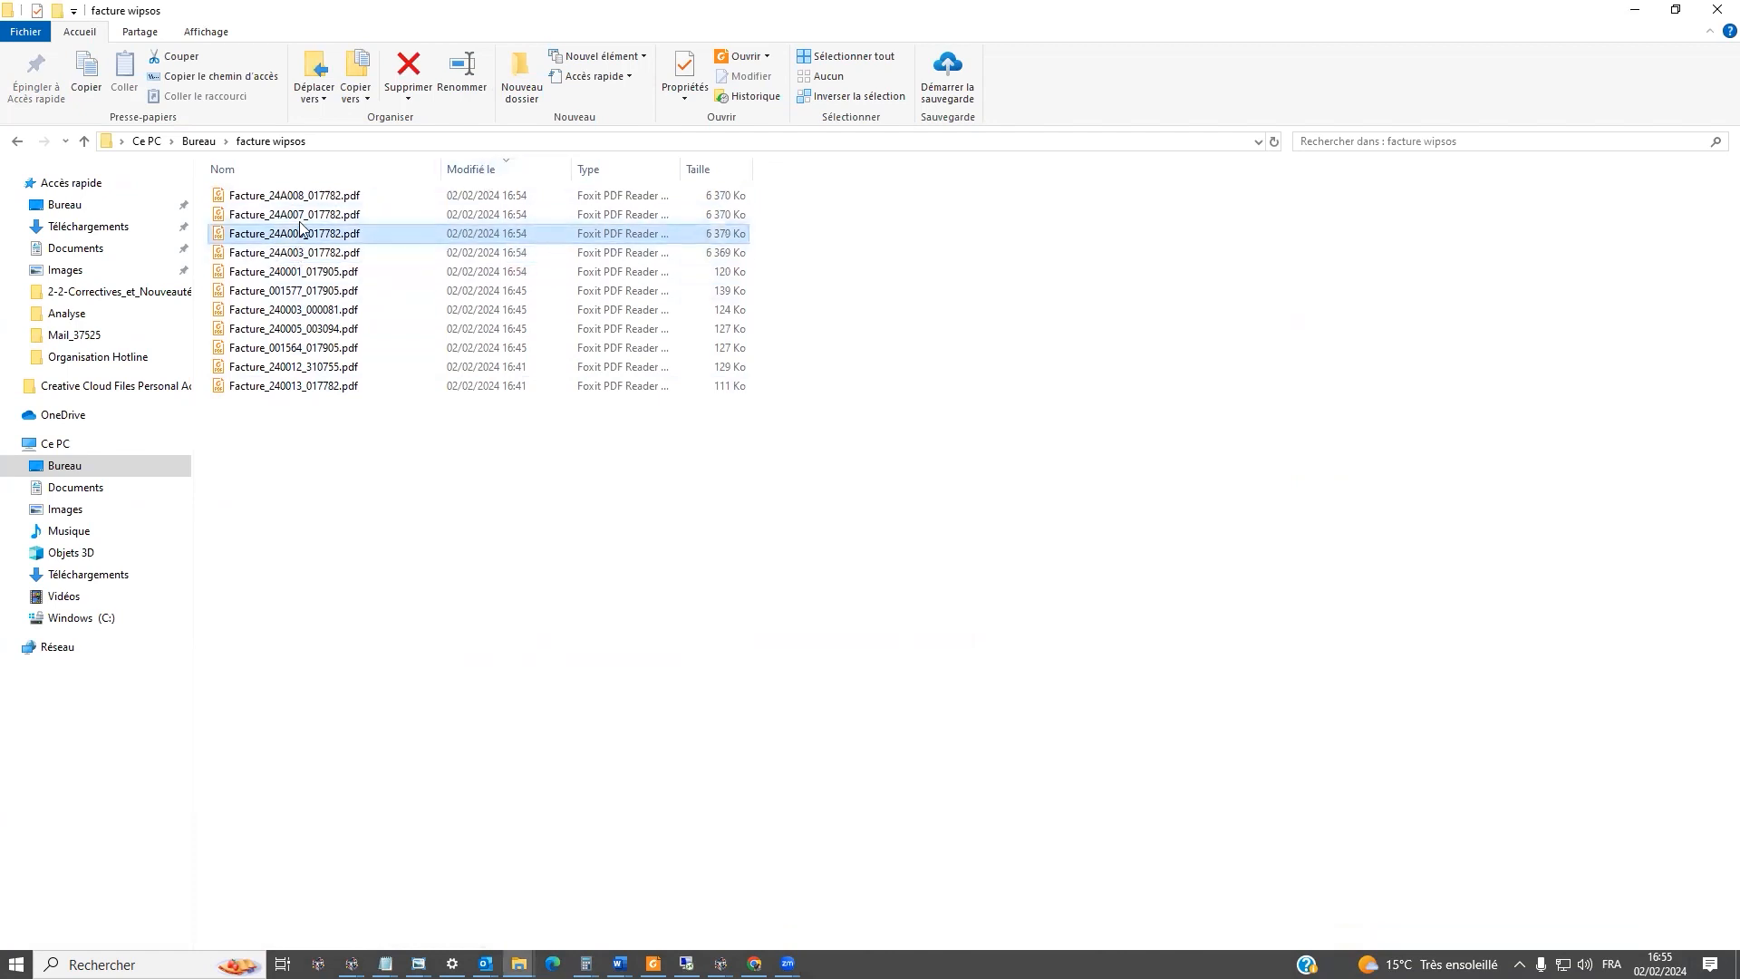
left_click(1634, 12)
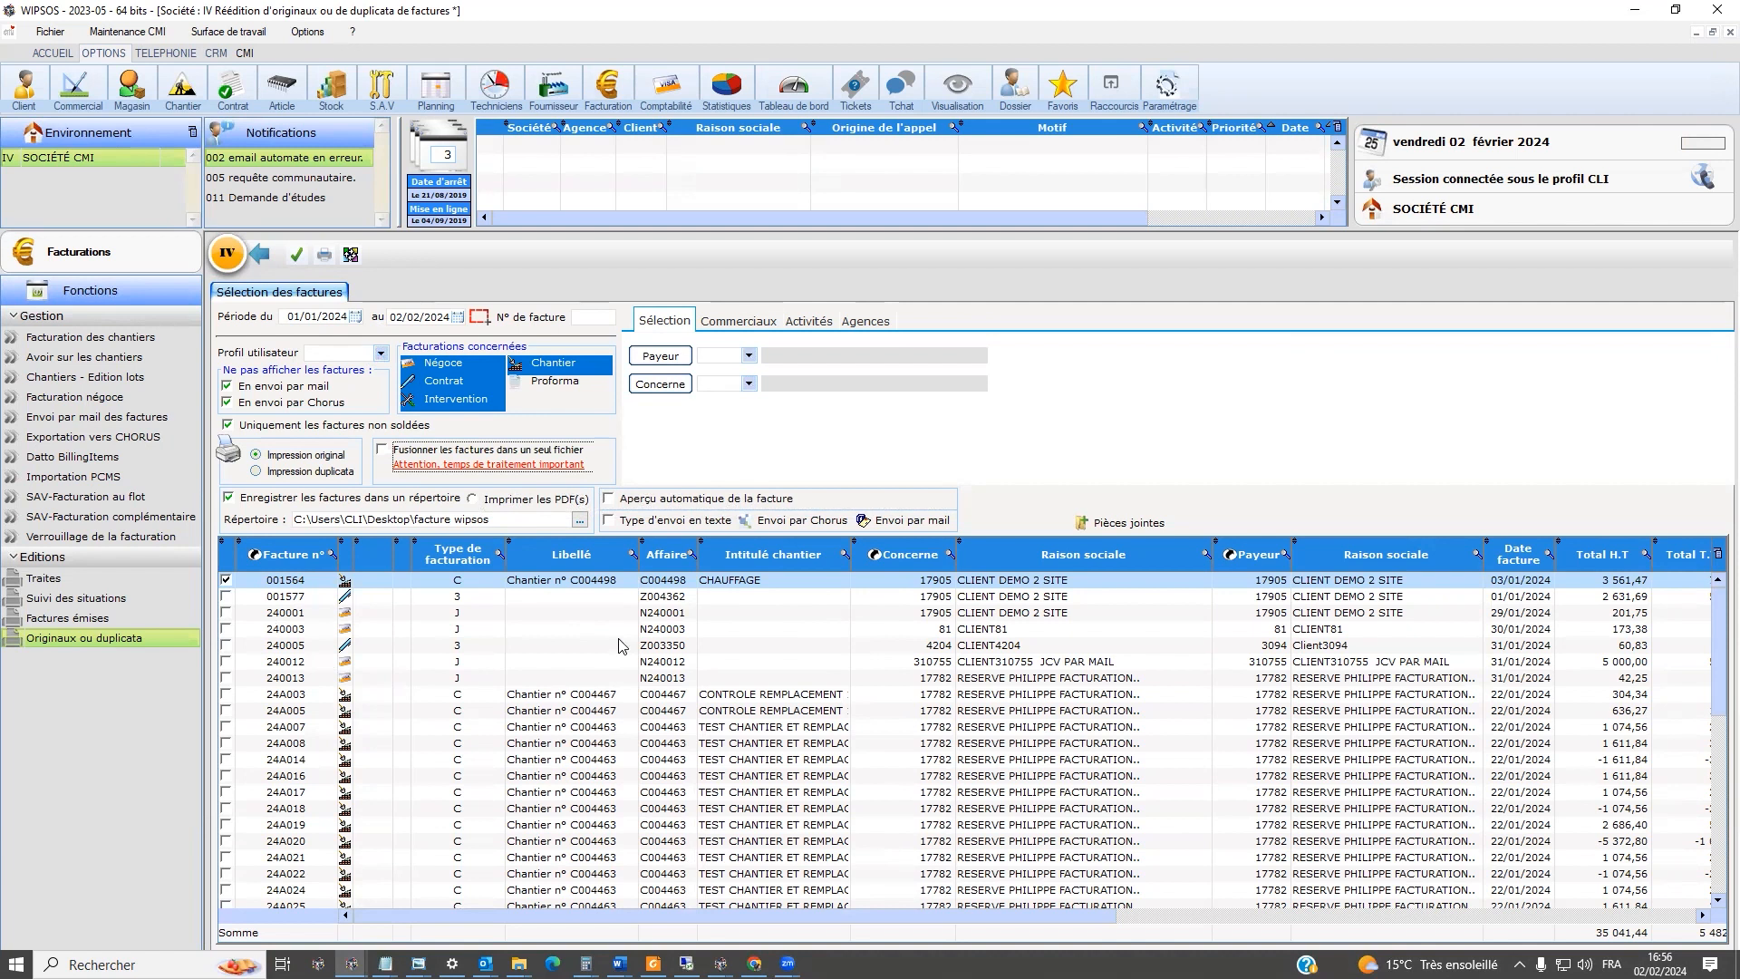
Step: Enable merging the invoices into a single file and select invoices 240003, 240005, 240012, 240013 and 24A003
left_click(382, 450)
left_click(226, 629)
left_click(227, 645)
left_click(227, 662)
left_click(228, 679)
left_click(225, 677)
left_click(225, 694)
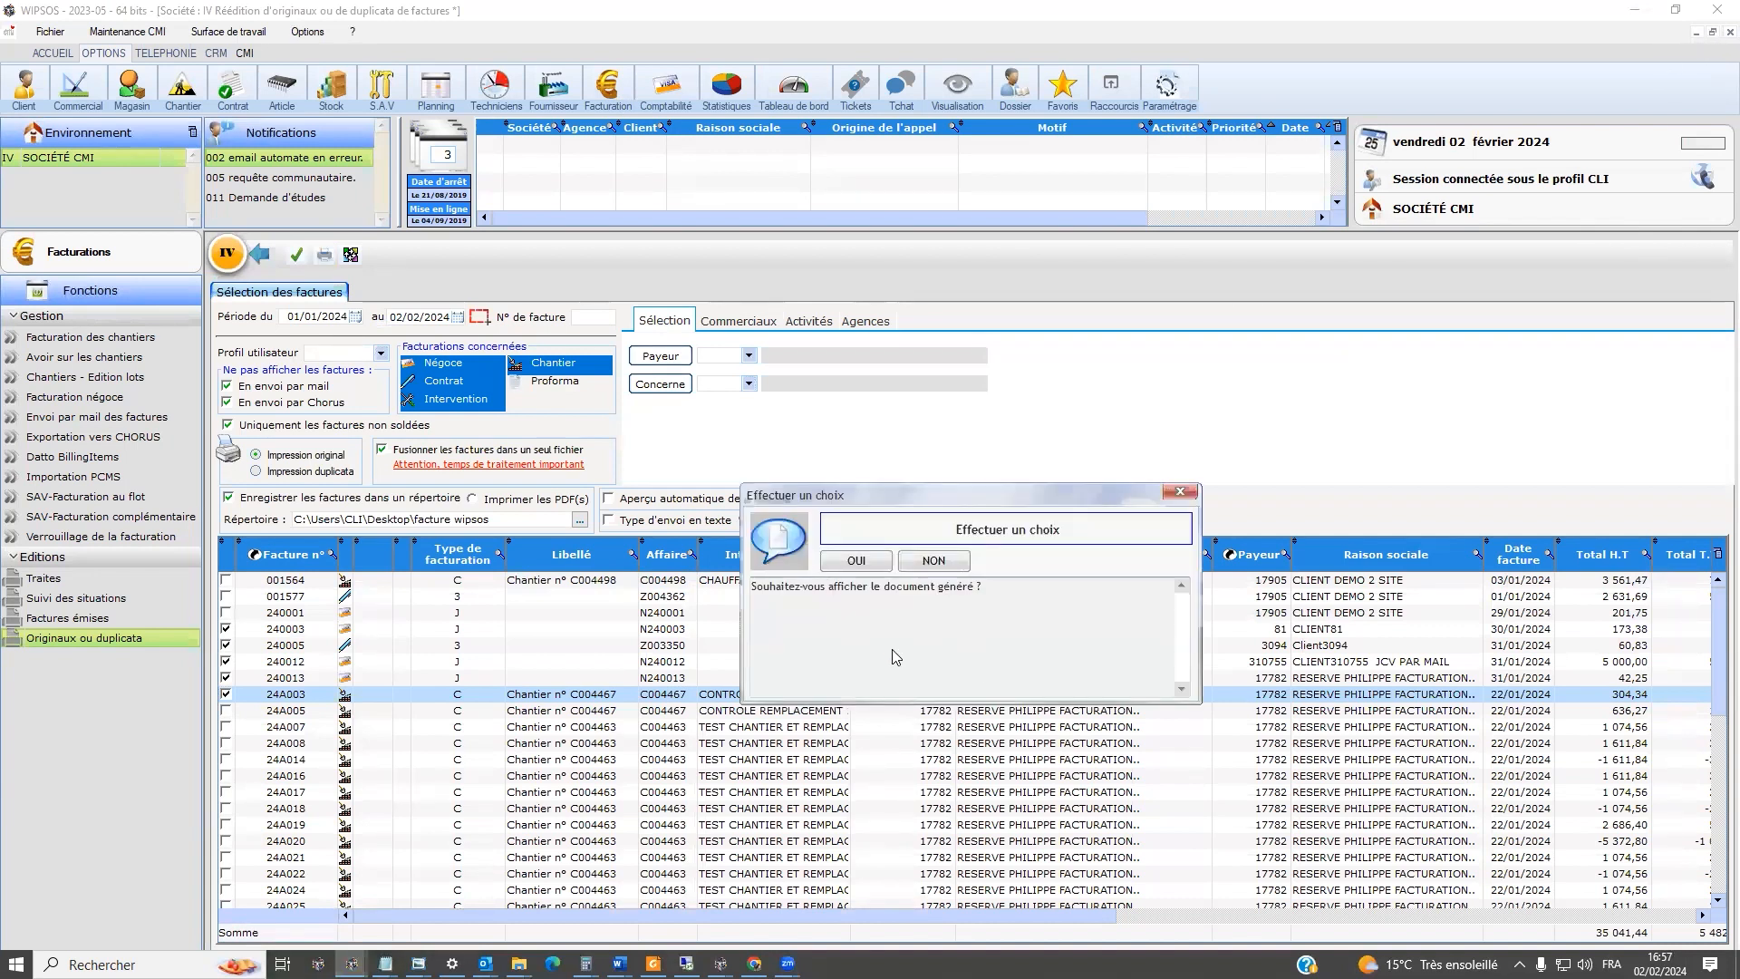
Step: Display the generated merged PDF, look through its invoice pages and close it
left_click(846, 567)
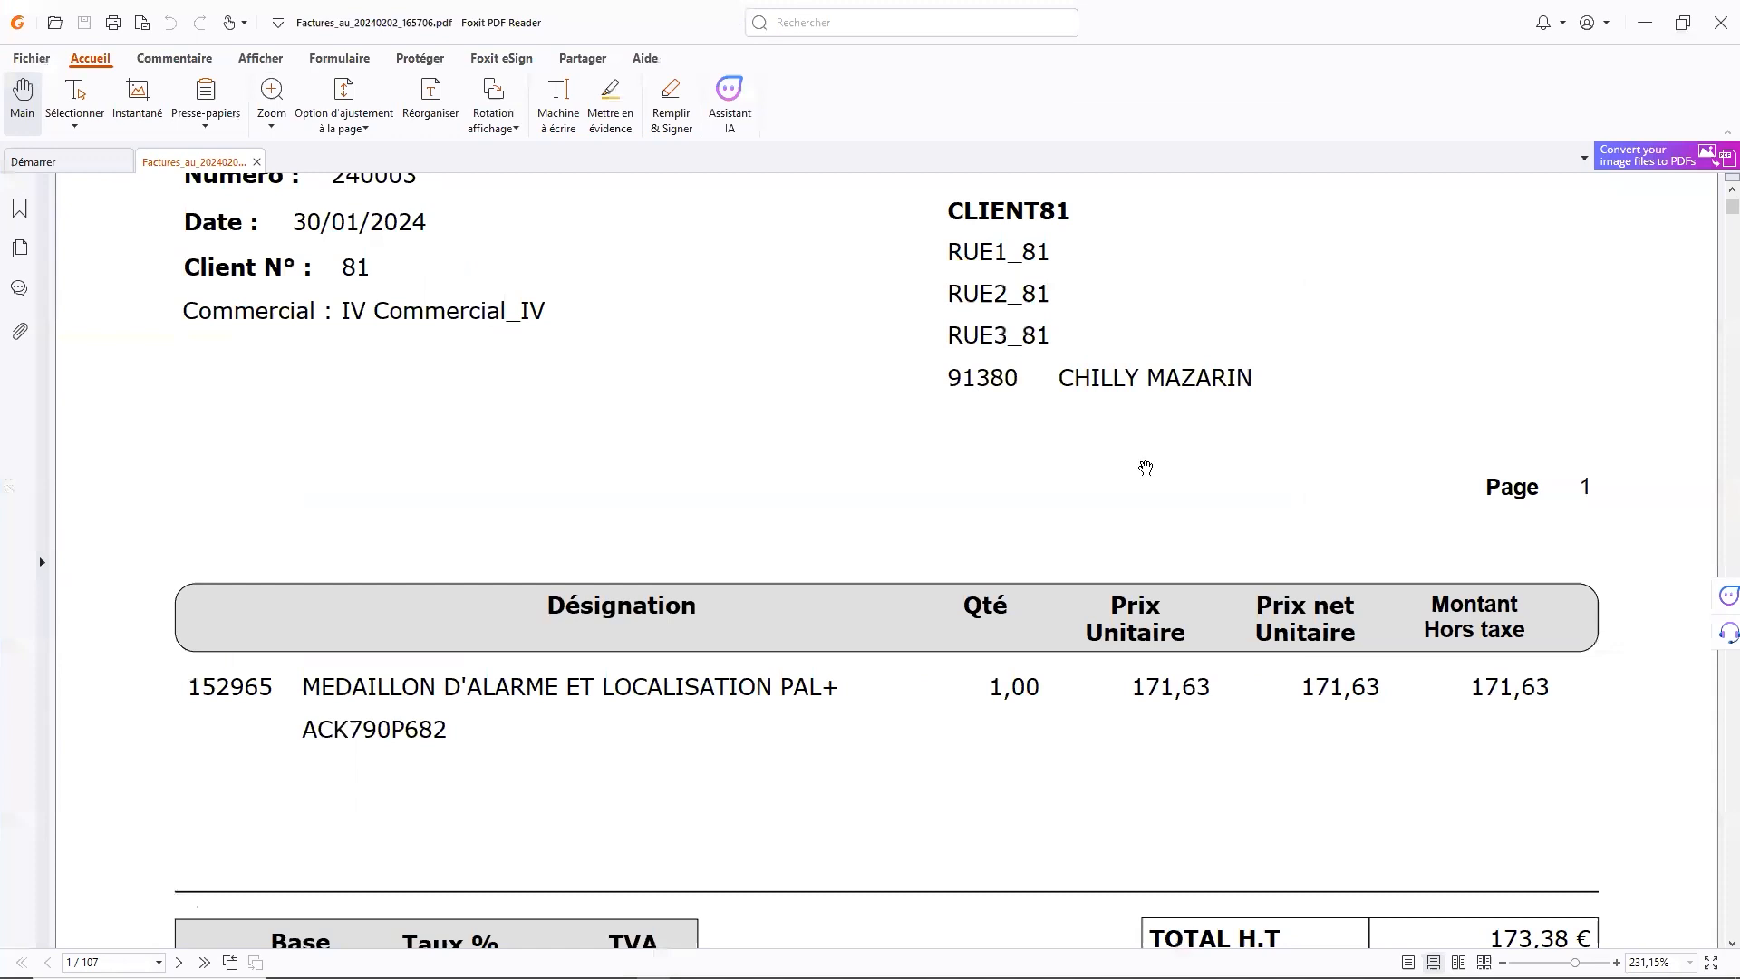
scroll(1146, 466, "down", 6)
scroll(1156, 485, "down", 20)
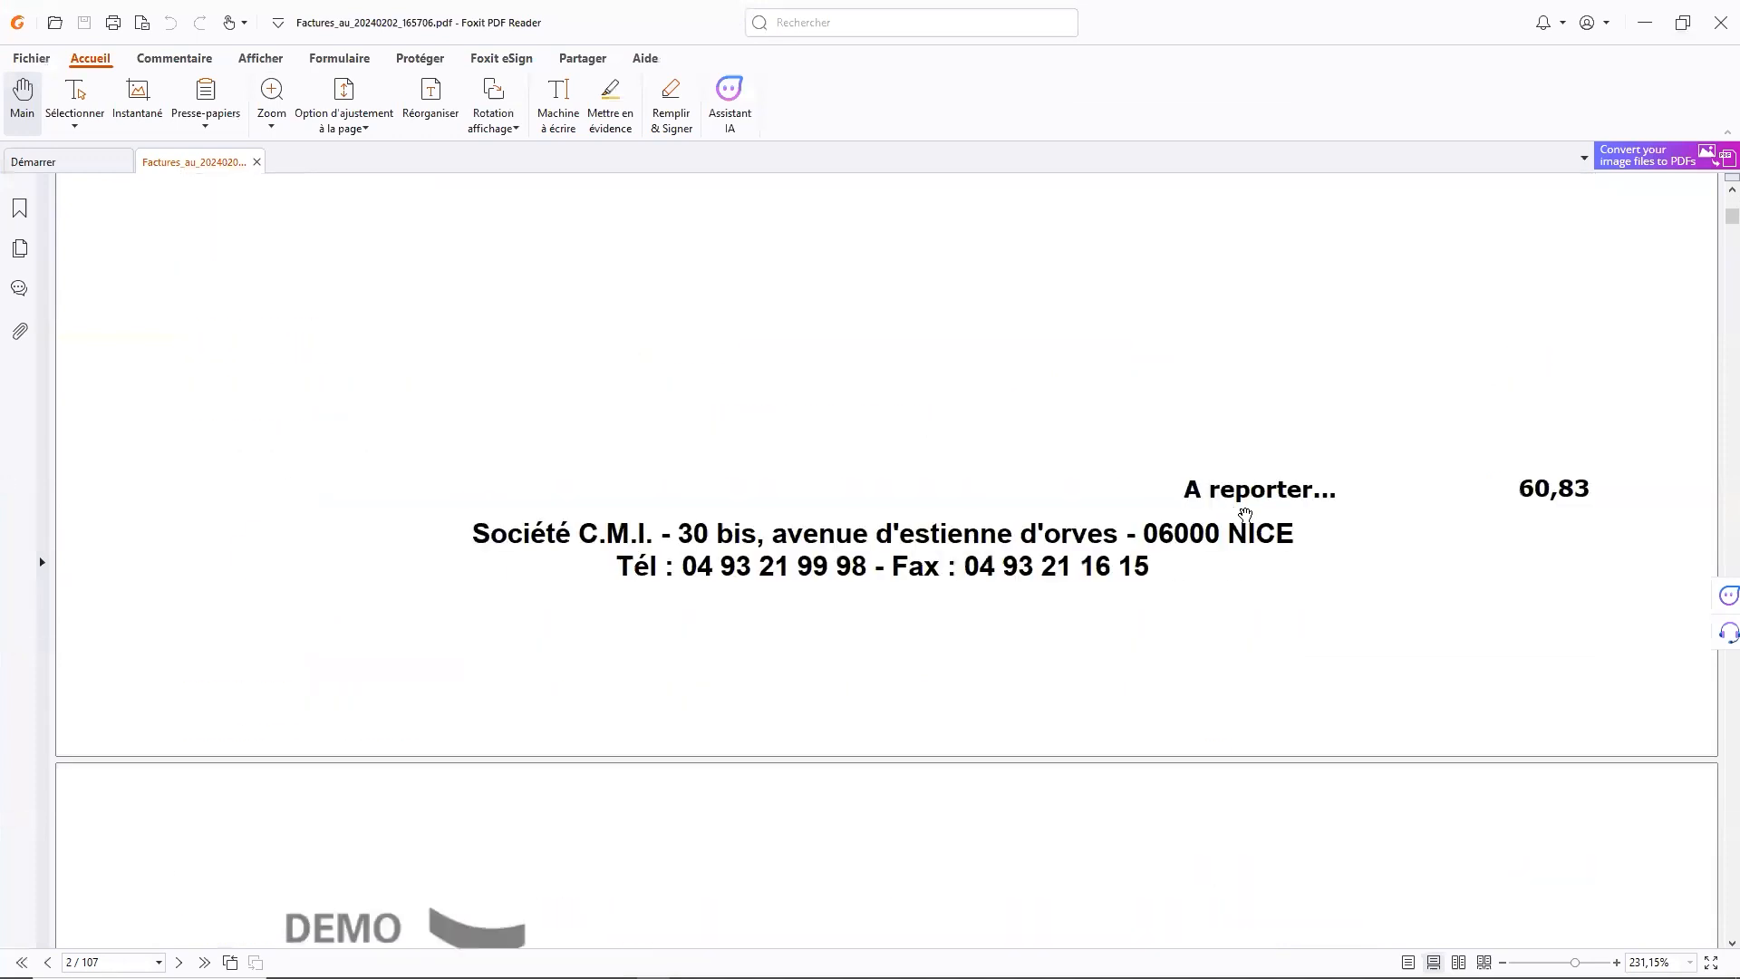
scroll(1250, 541, "down", 20)
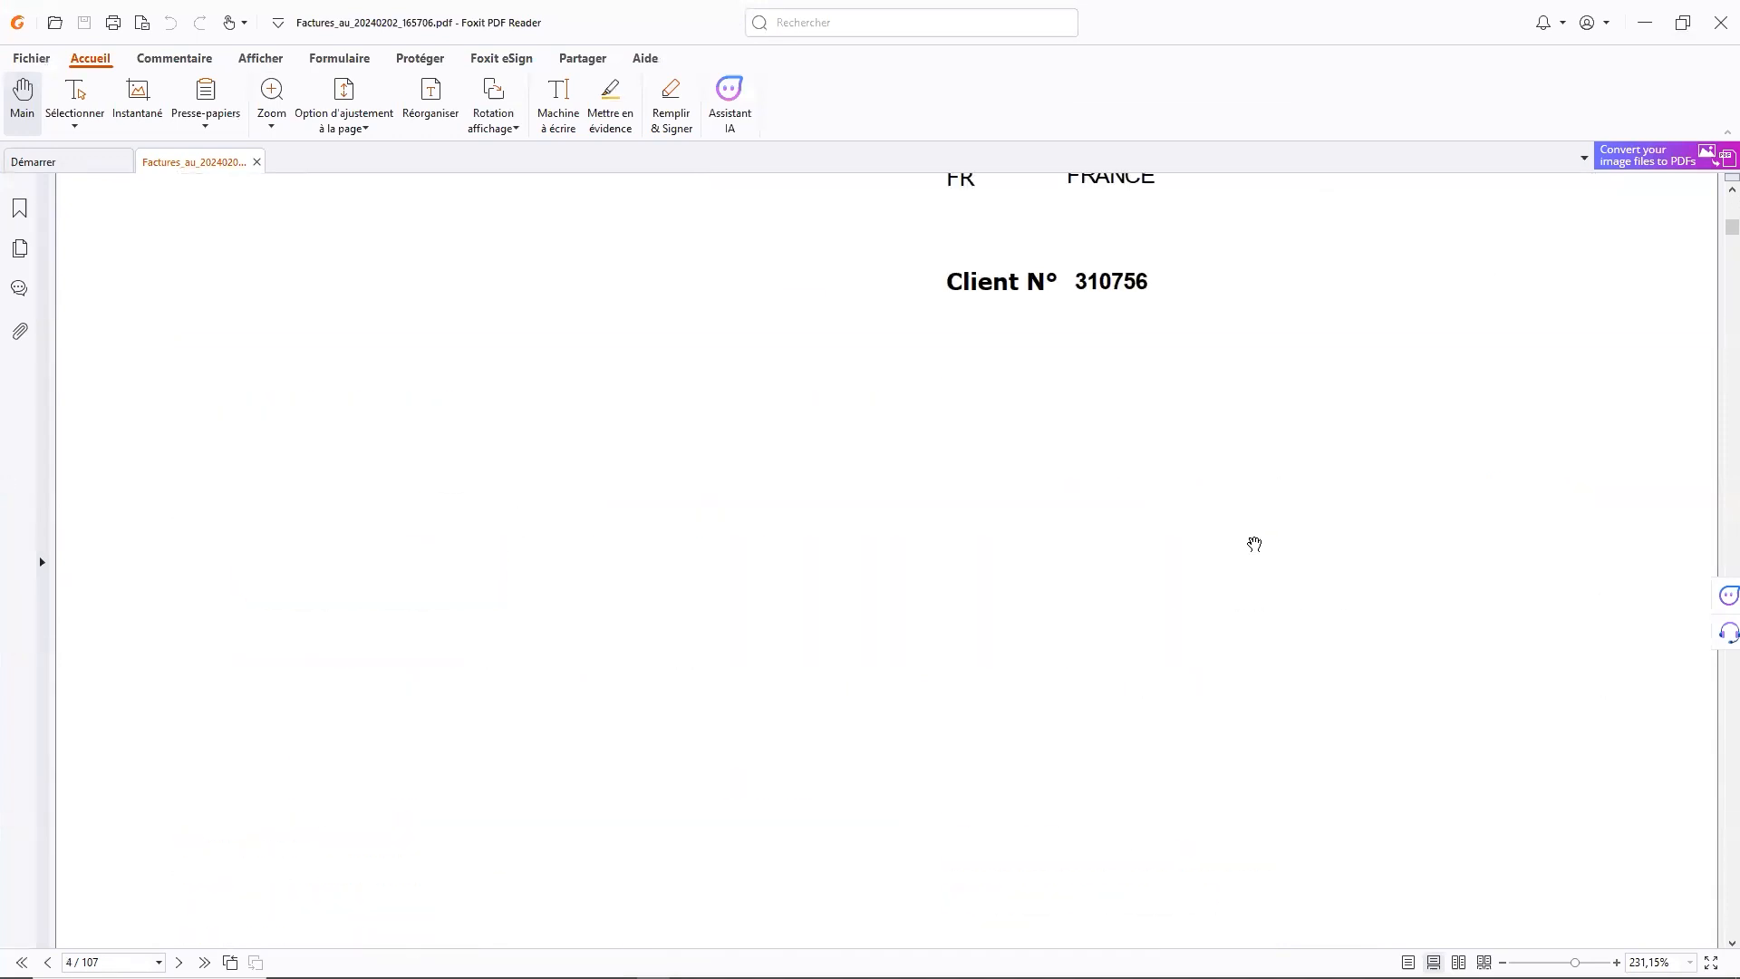
scroll(1274, 549, "down", 5)
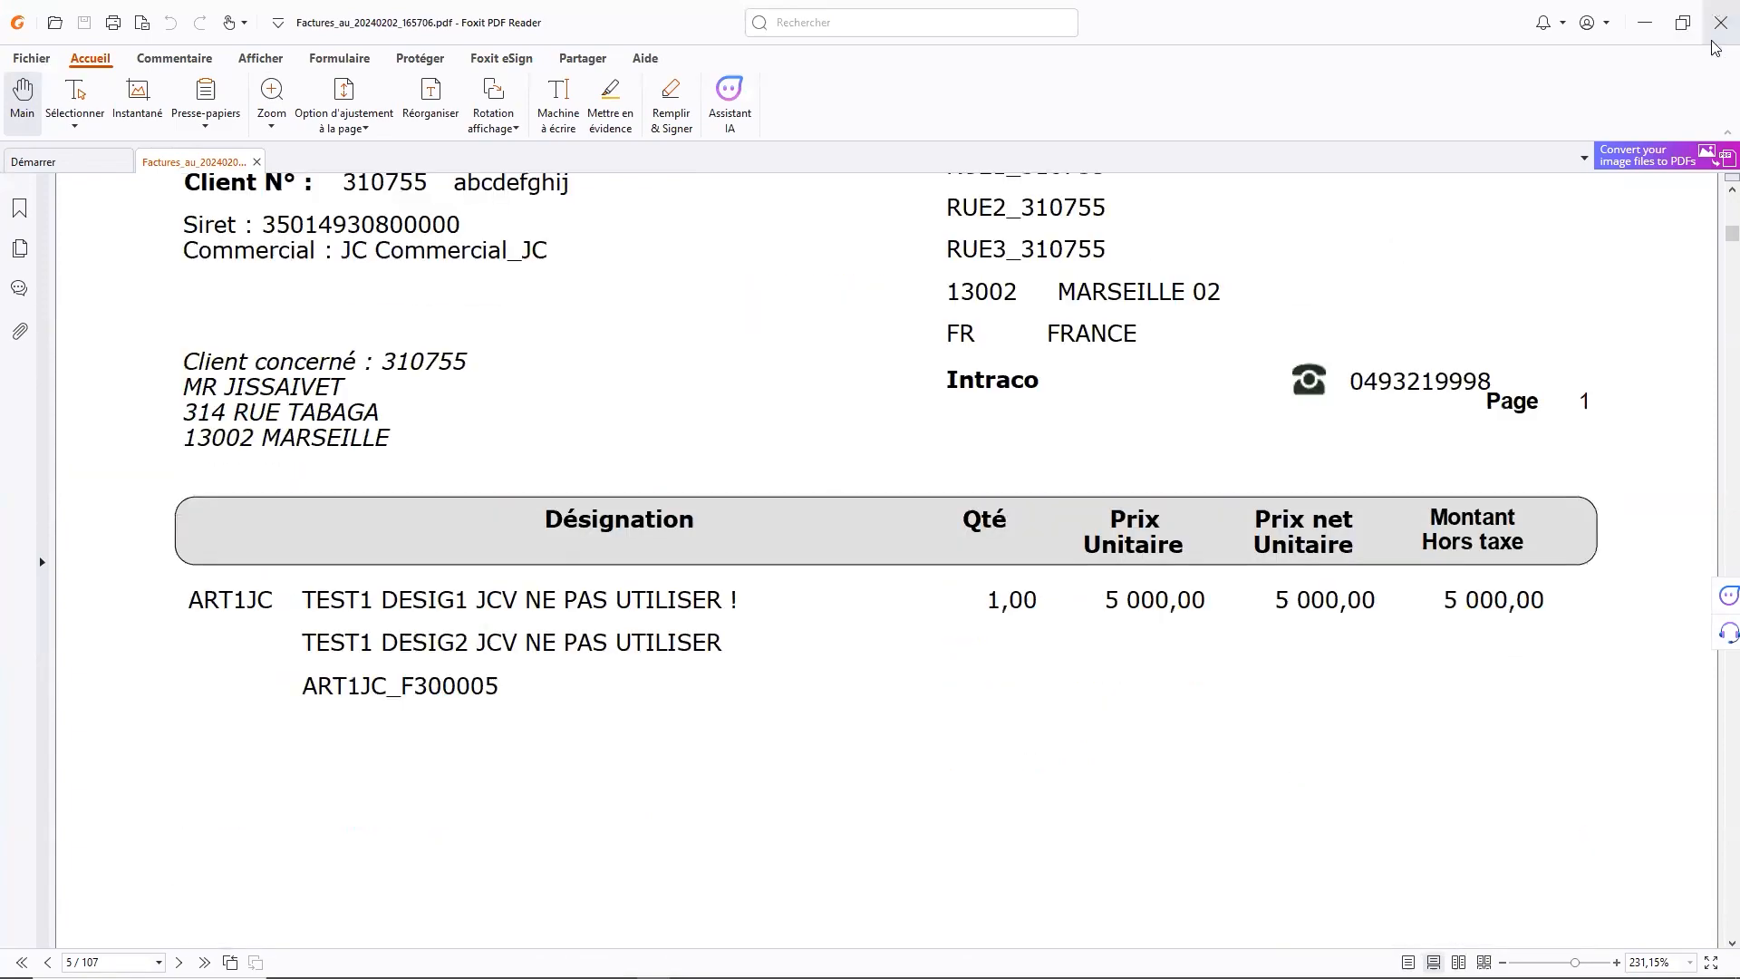
left_click(1720, 22)
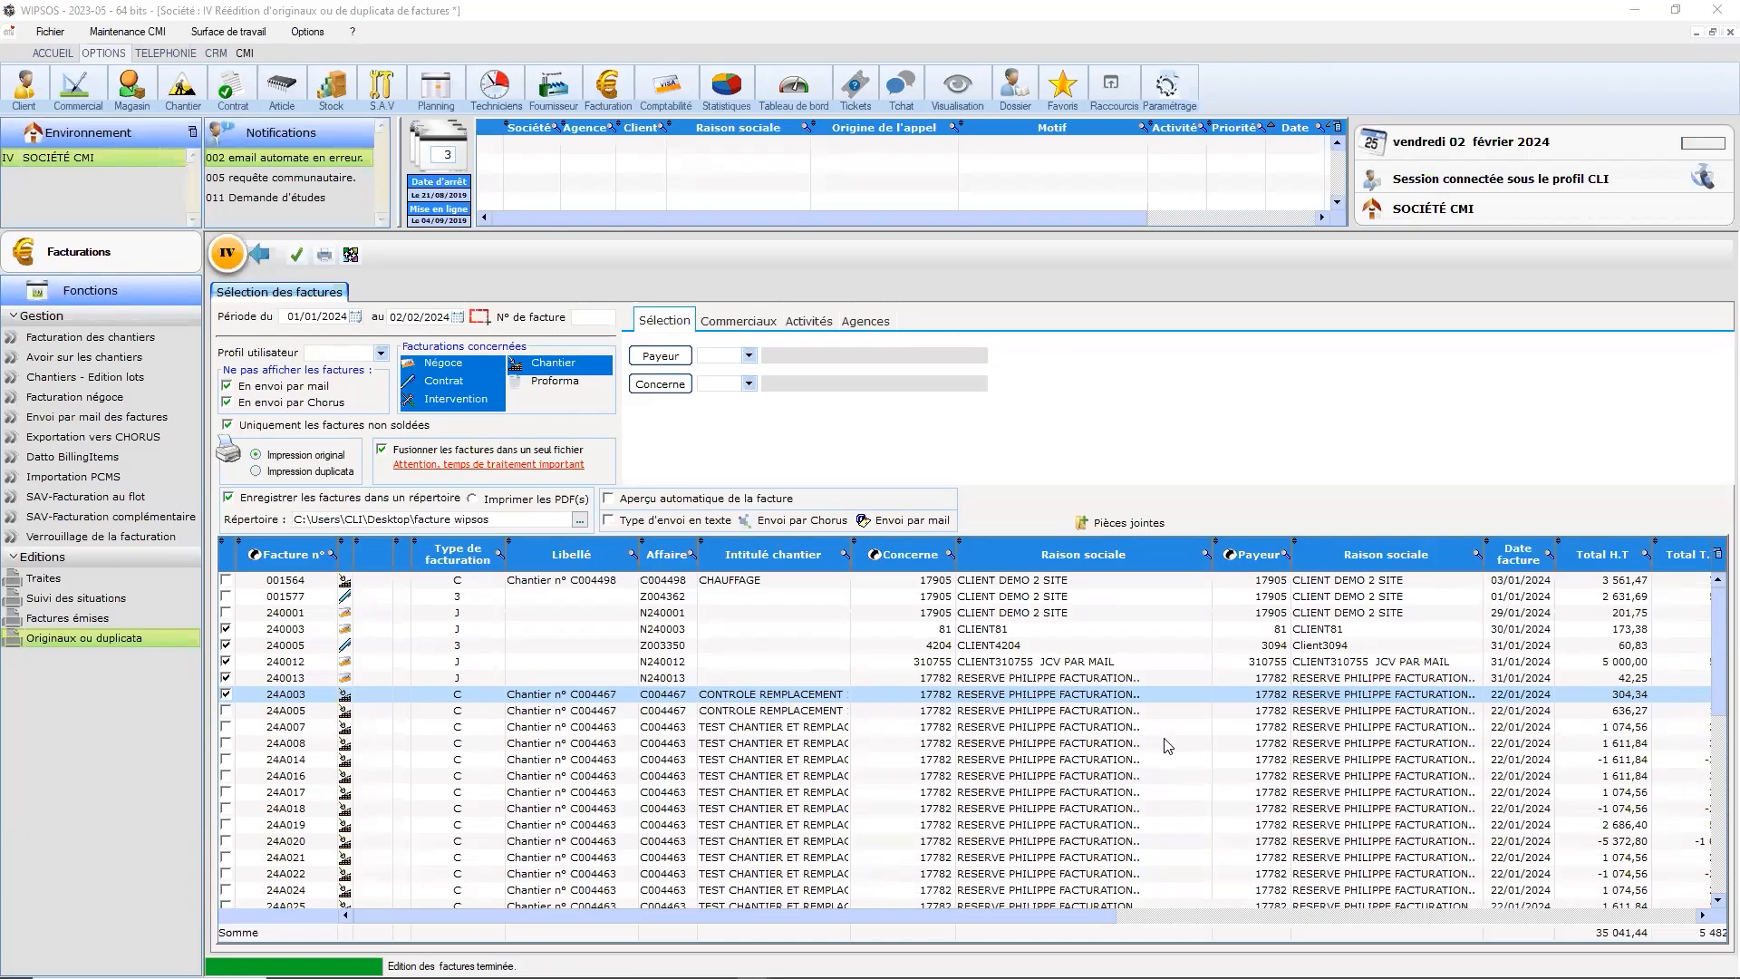